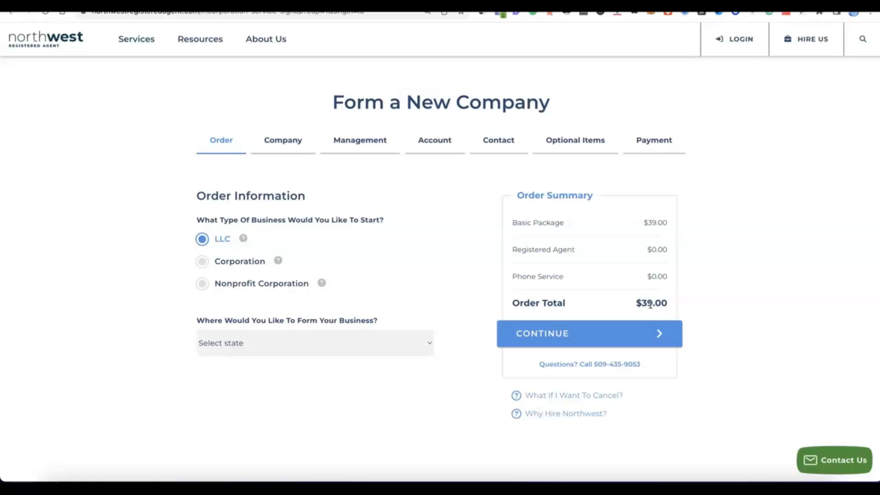
Select NM - New Mexico as the state in which to form the LLC and continue to the company details.
left_click(422, 342)
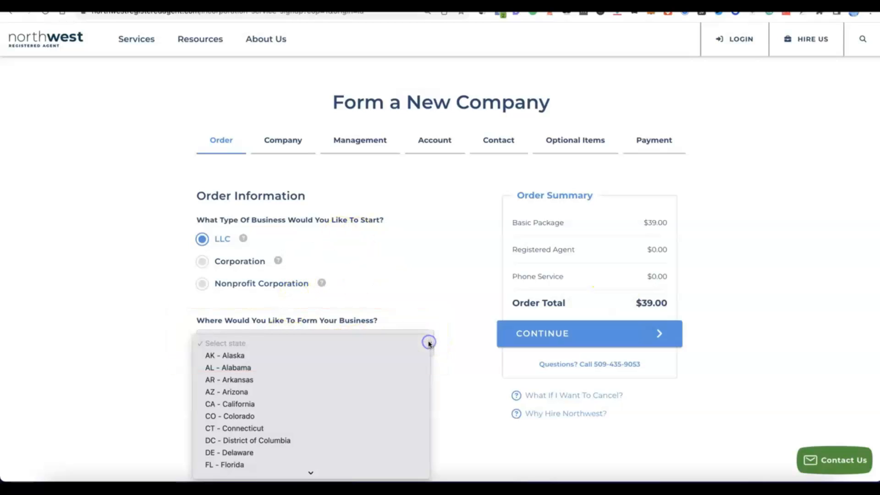
scroll(303, 288, "down", 3)
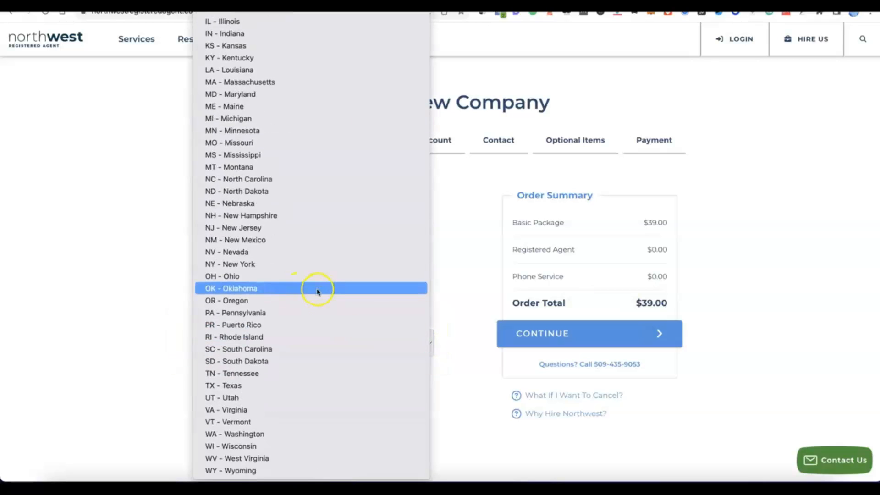
left_click(245, 241)
scroll(338, 363, "down", 2)
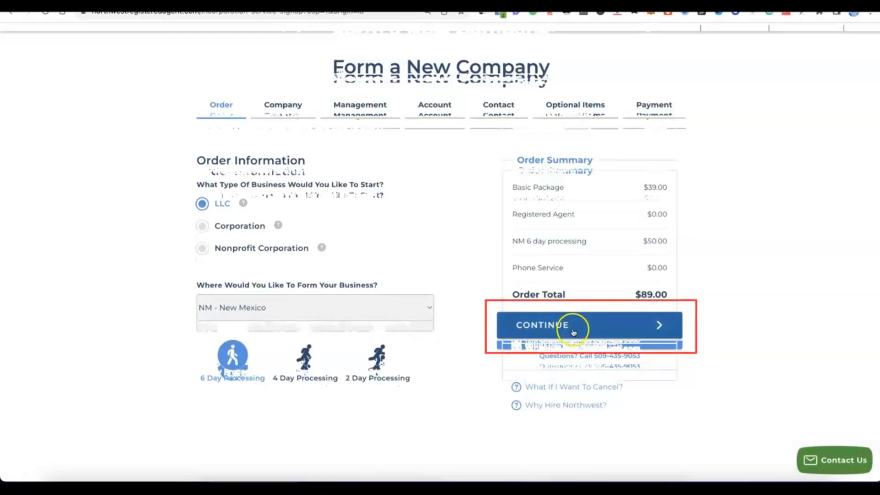
left_click(569, 326)
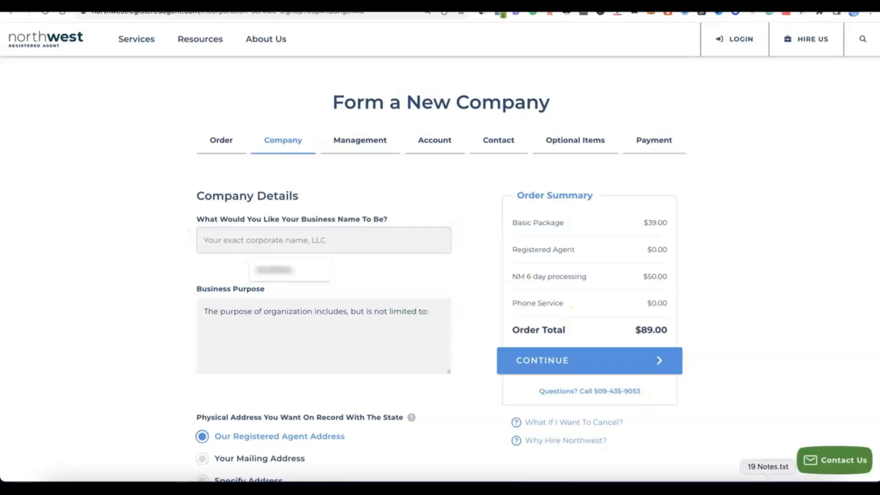
Enter Modoe as the business name and add "E-commerce - online selling of general products." to the business purpose.
left_click(342, 239)
type("Modoe")
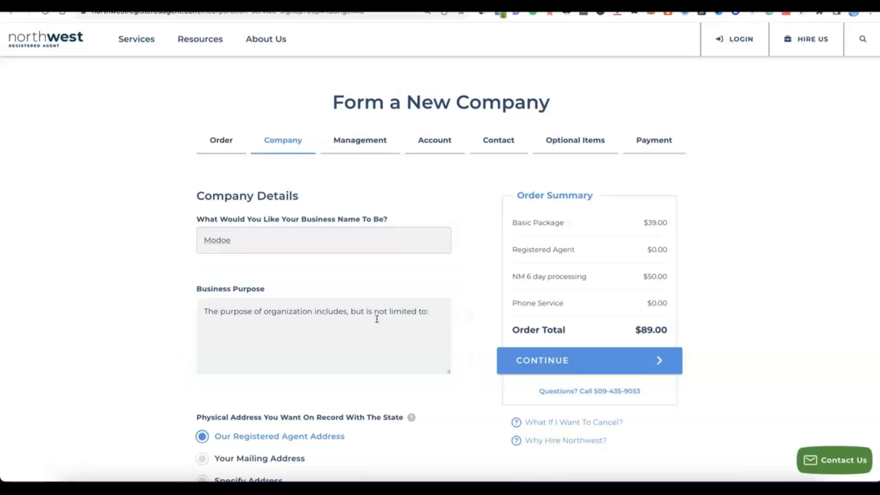
left_click(428, 314)
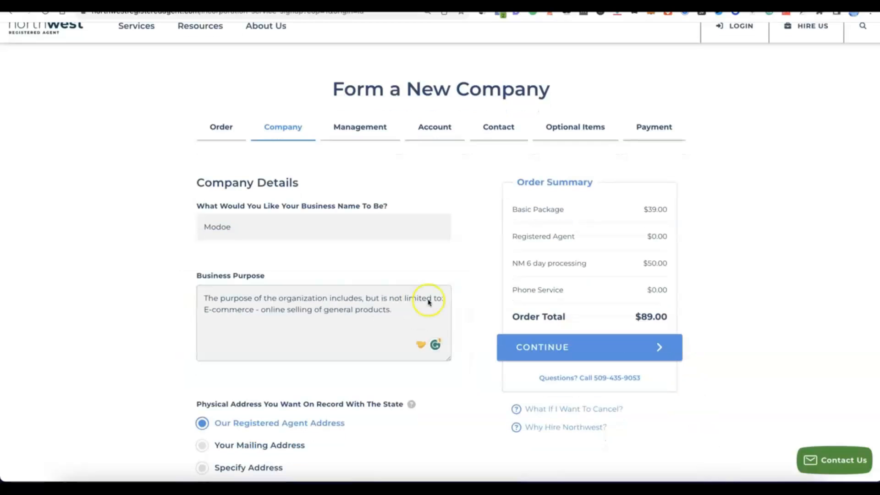
left_click(406, 315)
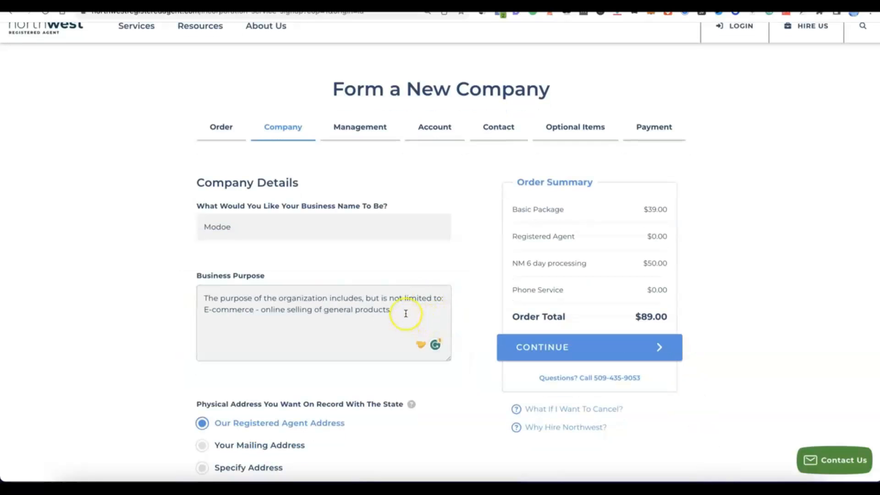
Keep the registered agent address for both the physical and mailing address on record and continue to company management.
scroll(405, 313, "down", 3)
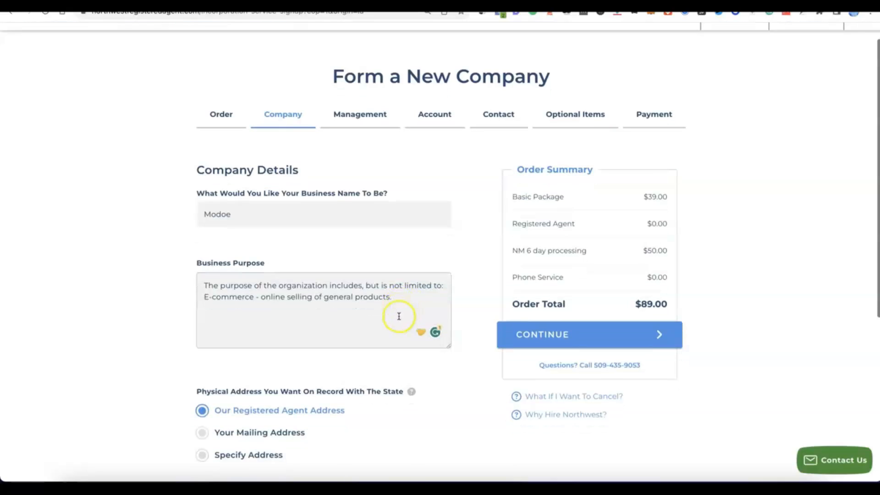
scroll(398, 315, "down", 1)
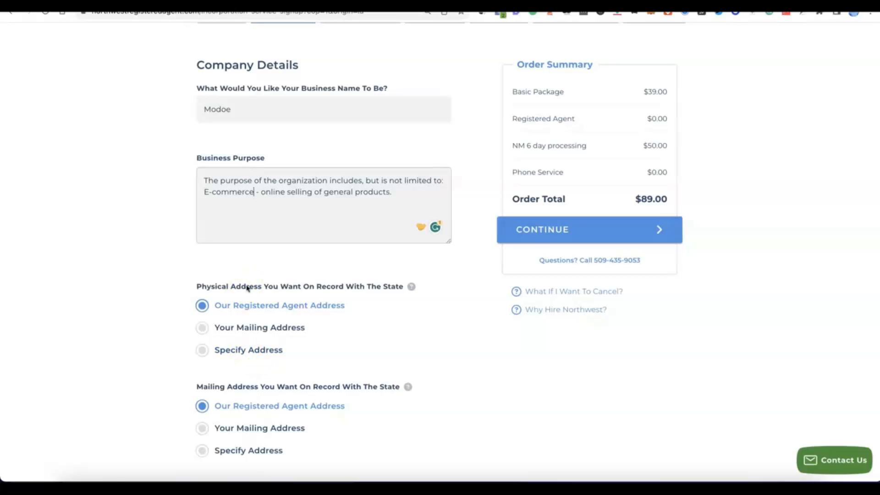
scroll(247, 288, "down", 2)
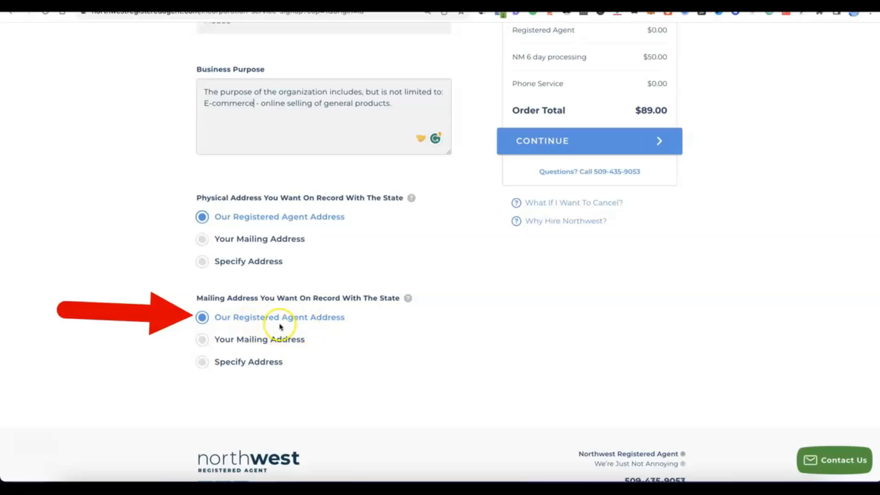
scroll(346, 321, "up", 4)
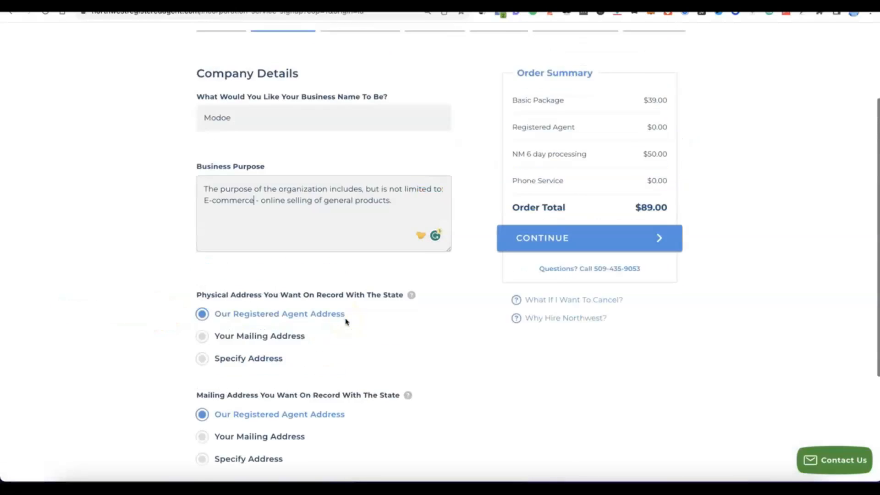
scroll(346, 321, "up", 1)
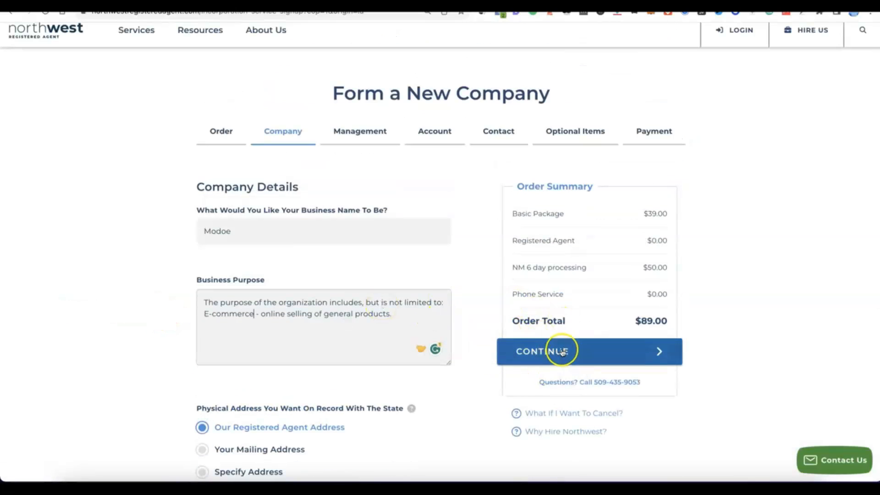
left_click(545, 363)
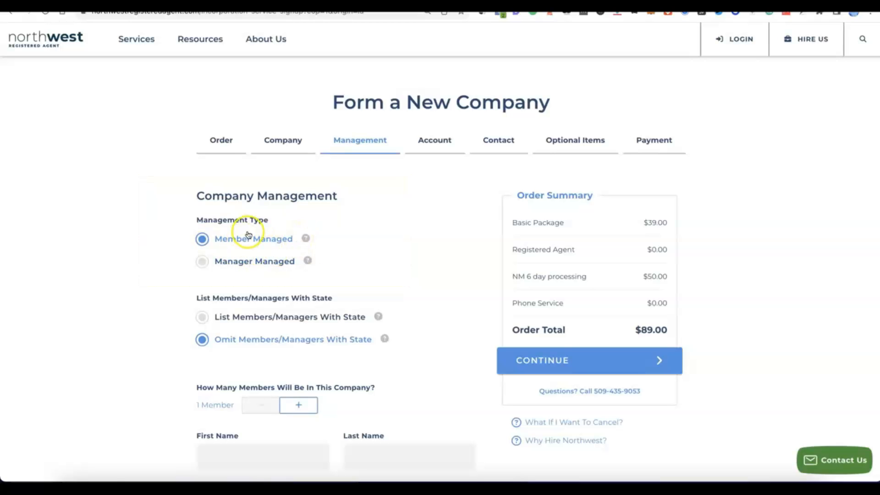
Keep the company member managed with members omitted from the state listing, and set the number of members to 2.
scroll(243, 233, "down", 2)
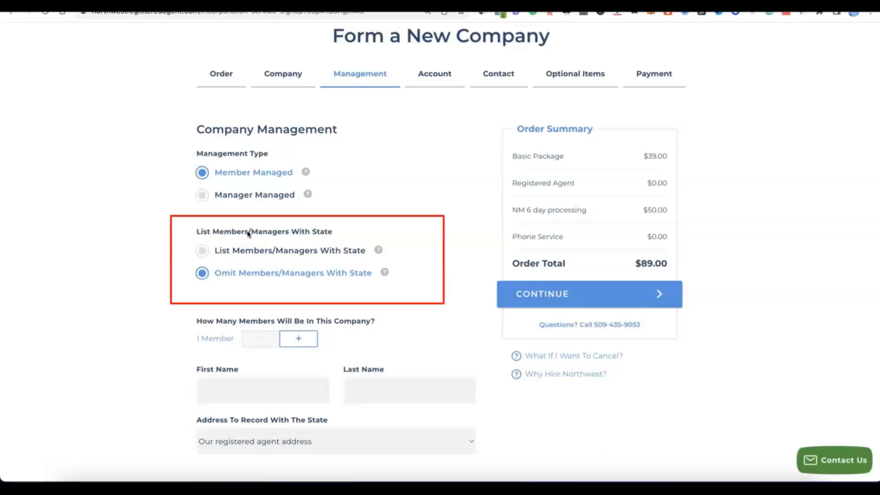
left_click(259, 249)
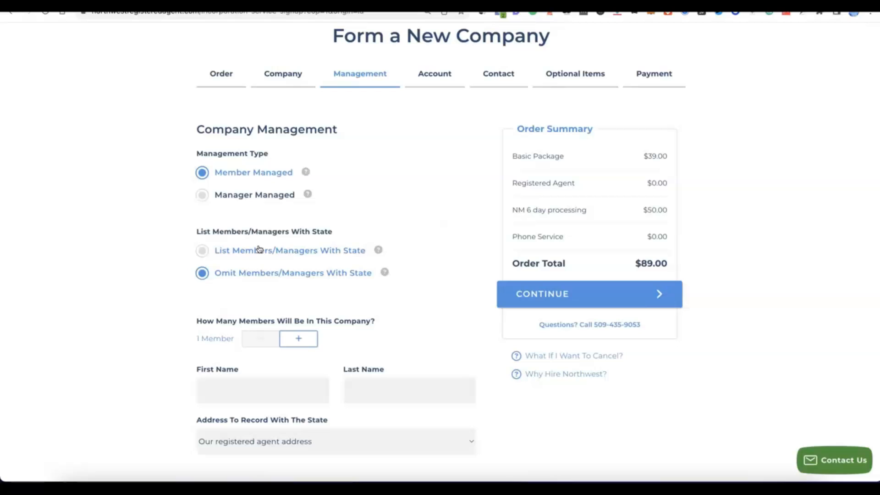
left_click(304, 338)
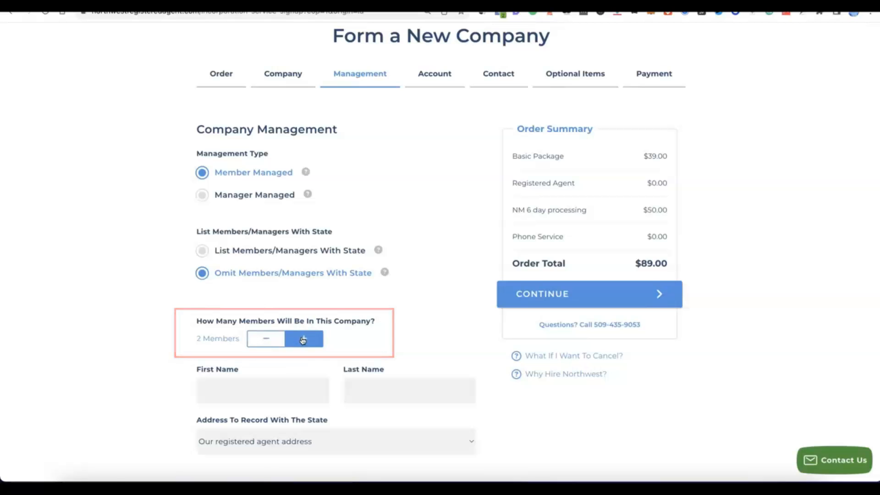
Enter both members' first and last names, keep the registered agent address for each, and continue to account setup.
scroll(299, 339, "down", 5)
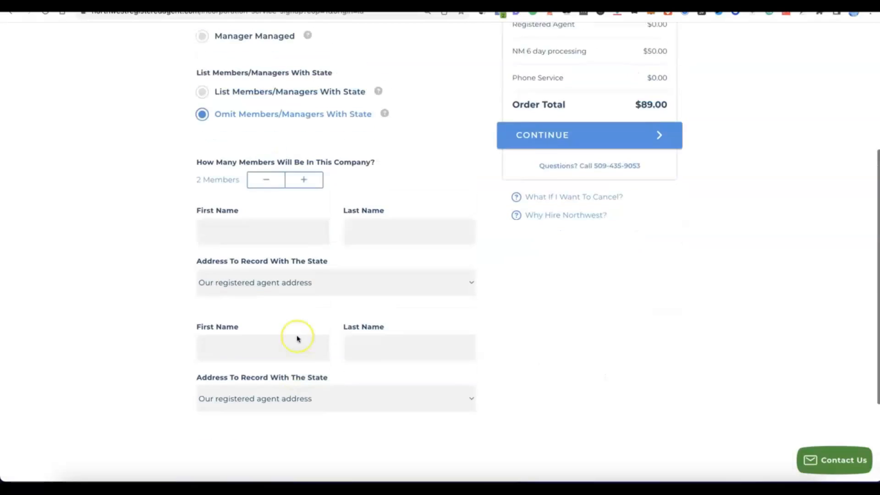
scroll(298, 338, "up", 1)
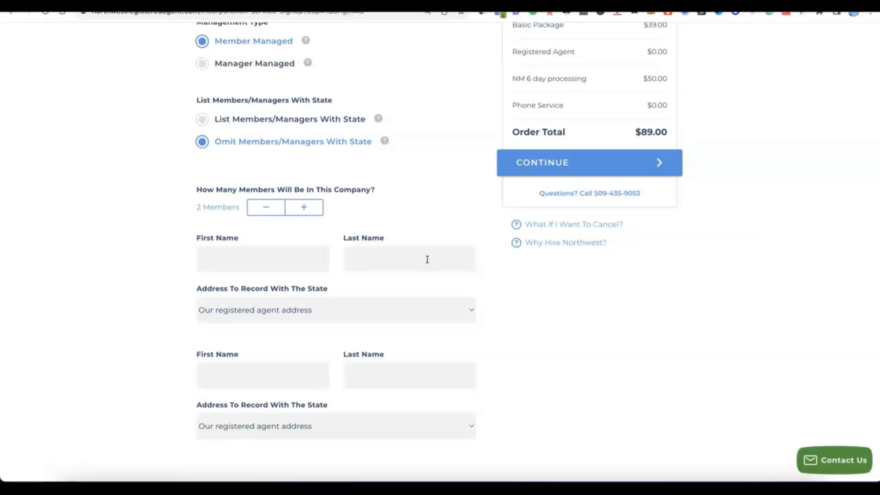
left_click(554, 256)
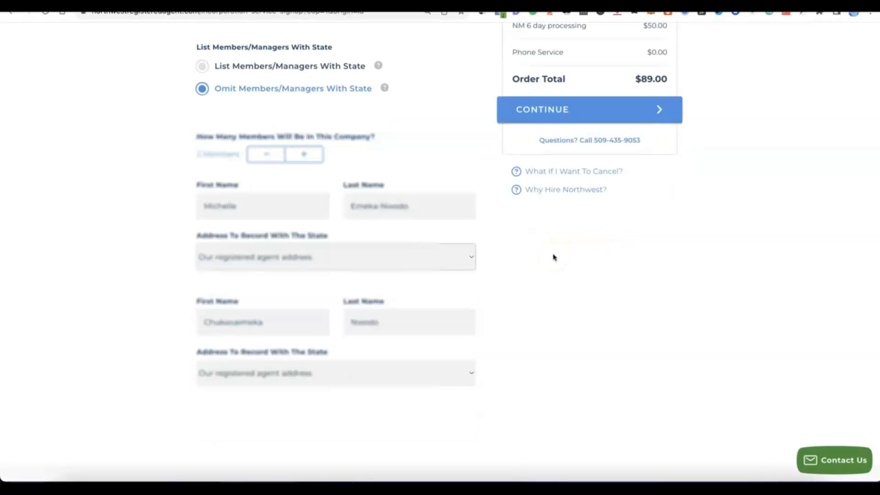
left_click(519, 256)
scroll(522, 271, "up", 2)
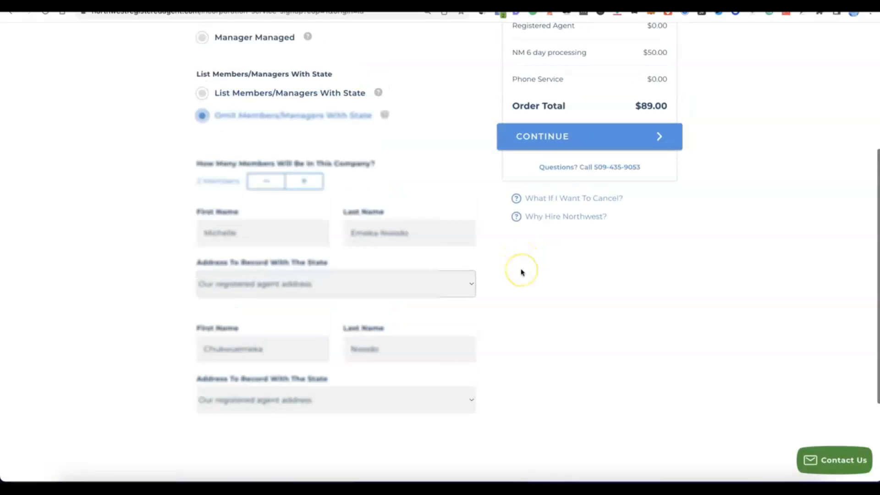
scroll(553, 177, "up", 1)
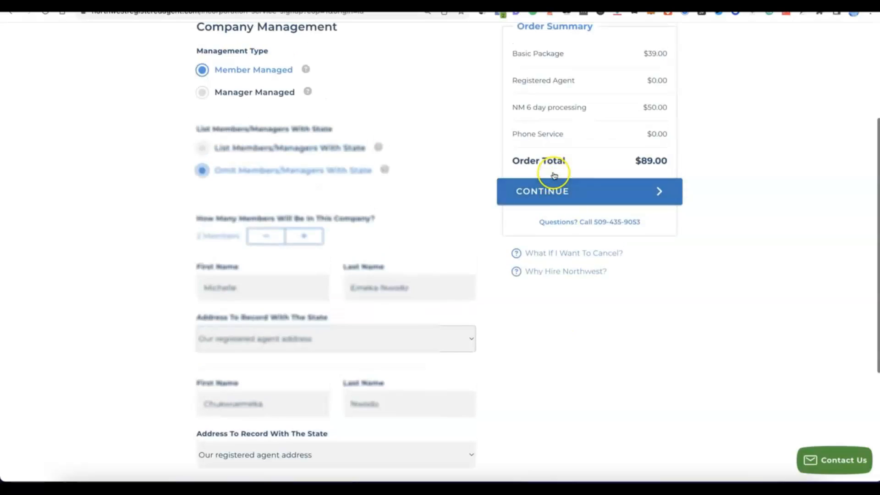
left_click(555, 185)
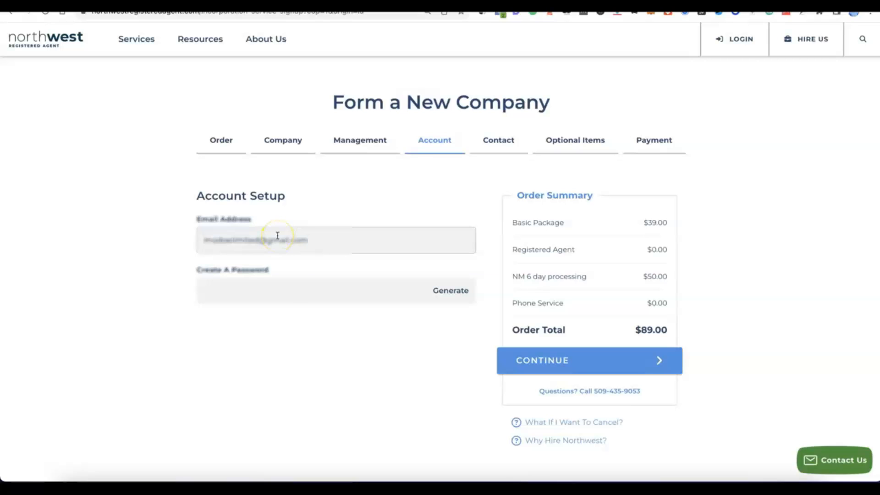
Generate a password for the new account and continue to the contact details.
left_click(283, 290)
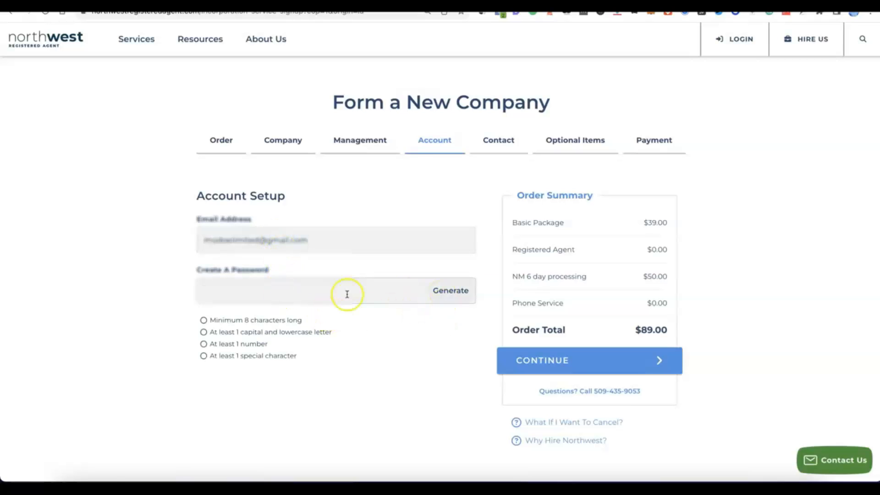
left_click(451, 290)
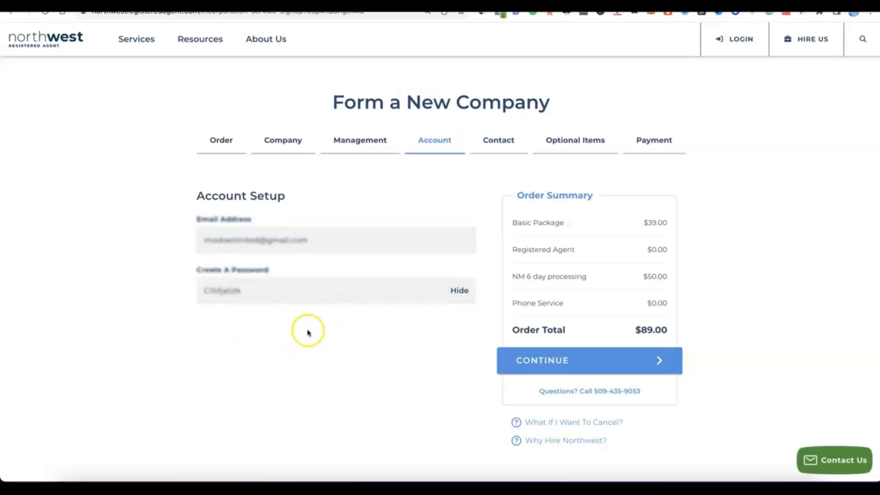
scroll(319, 330, "down", 1)
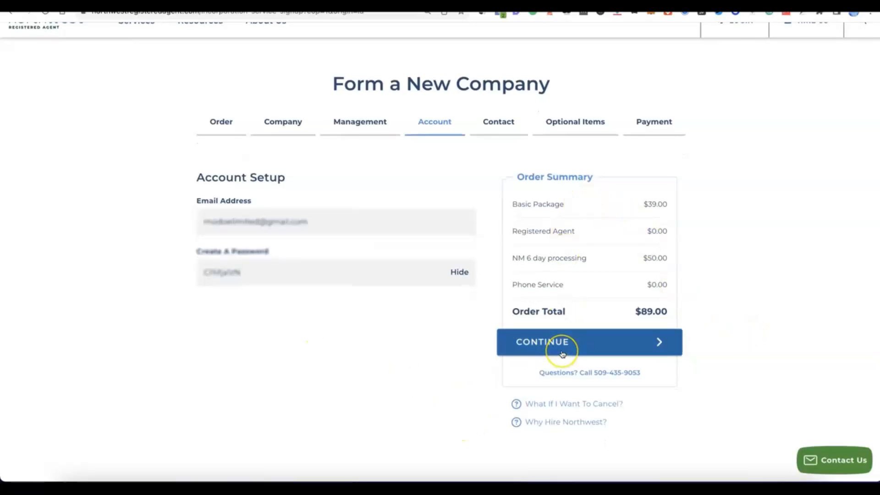
left_click(581, 347)
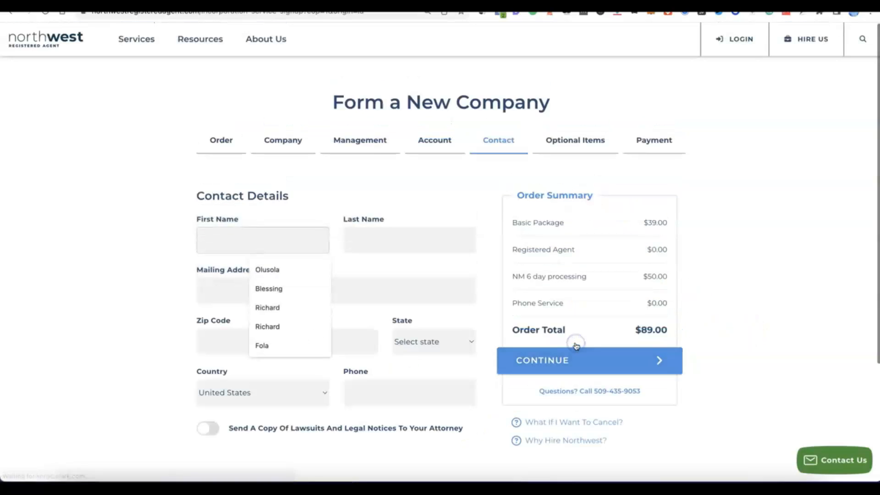
Fill in the contact's name, mailing address, country and phone number, and continue to the optional items.
left_click(138, 213)
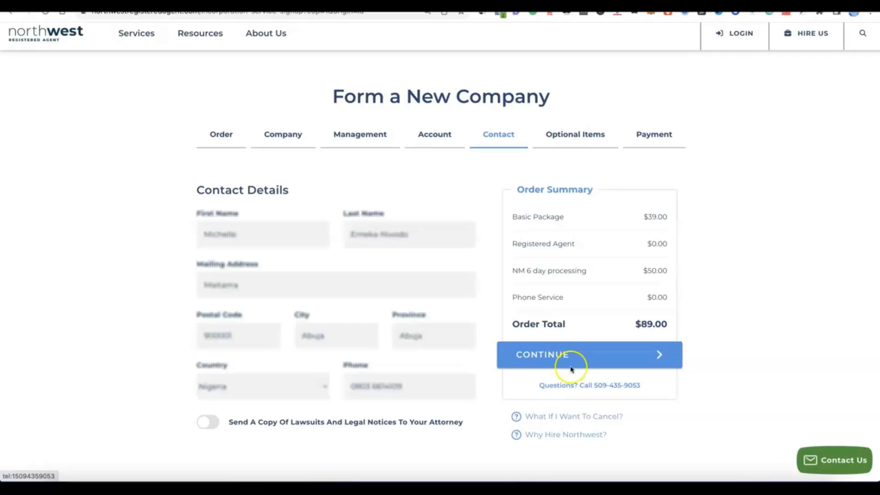
left_click(546, 362)
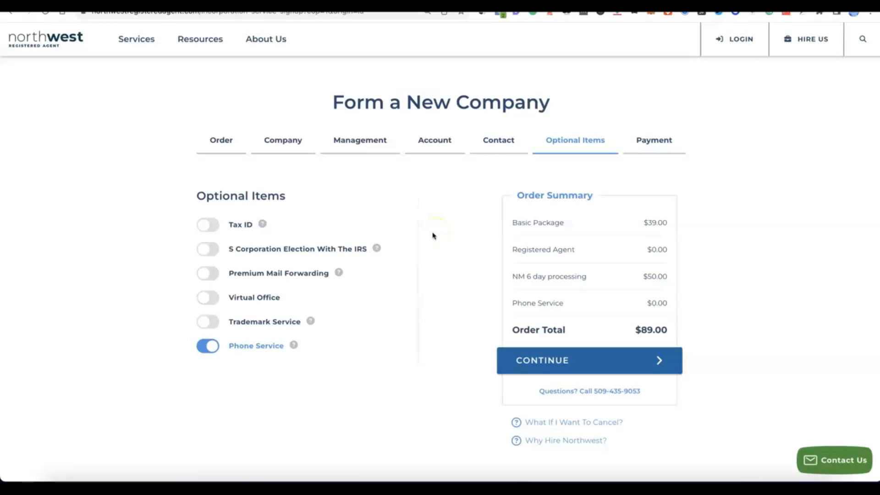
Turn off the optional Phone Service.
left_click(212, 347)
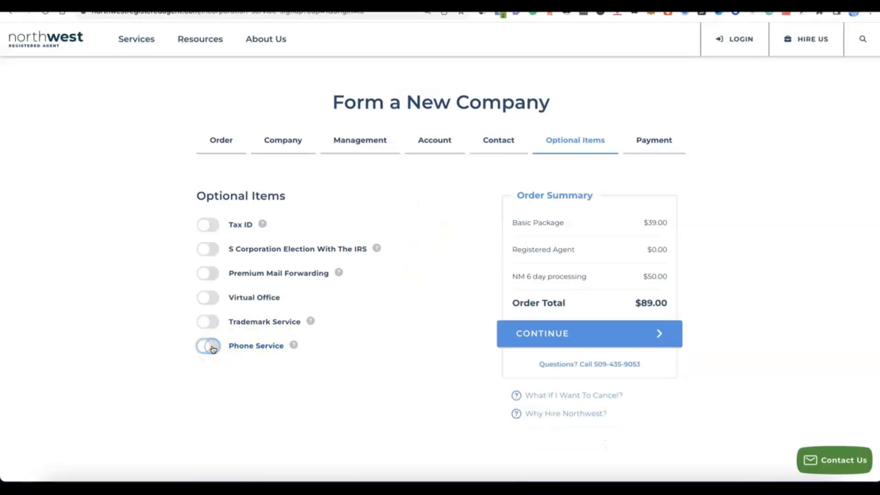
left_click(206, 346)
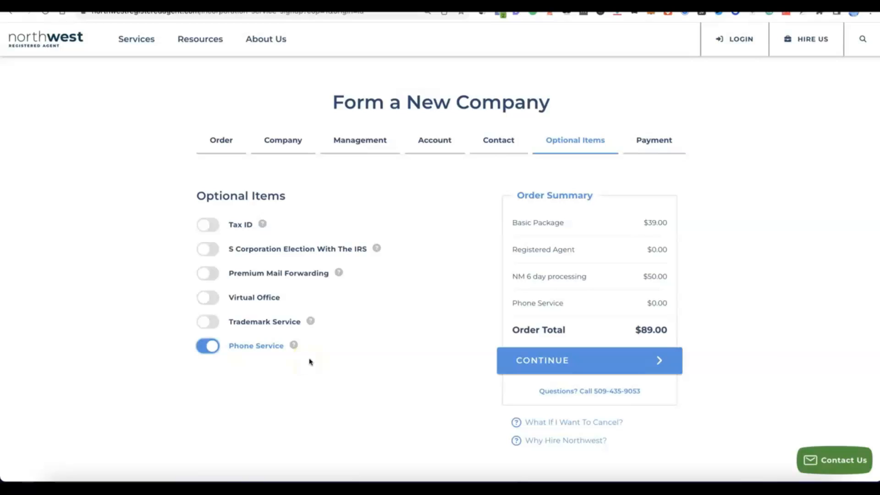
left_click(212, 349)
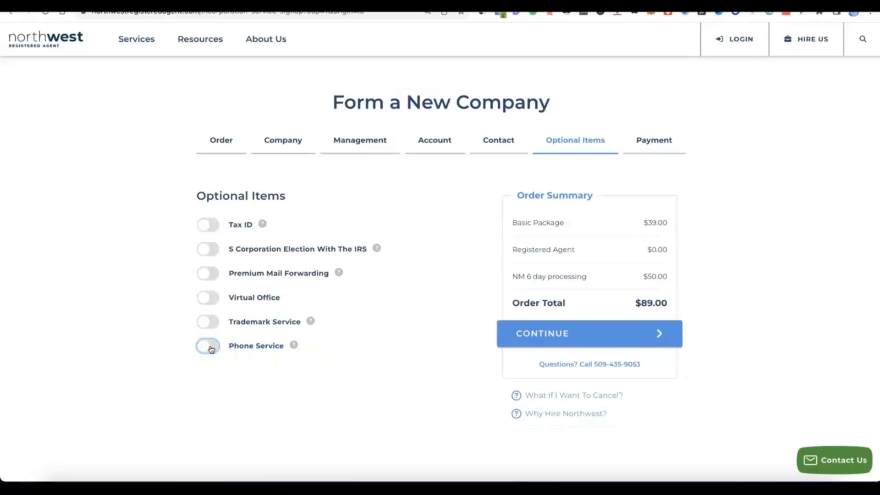
Add the optional Tax ID service with the Do NOT Have Social Security Number option.
left_click(203, 224)
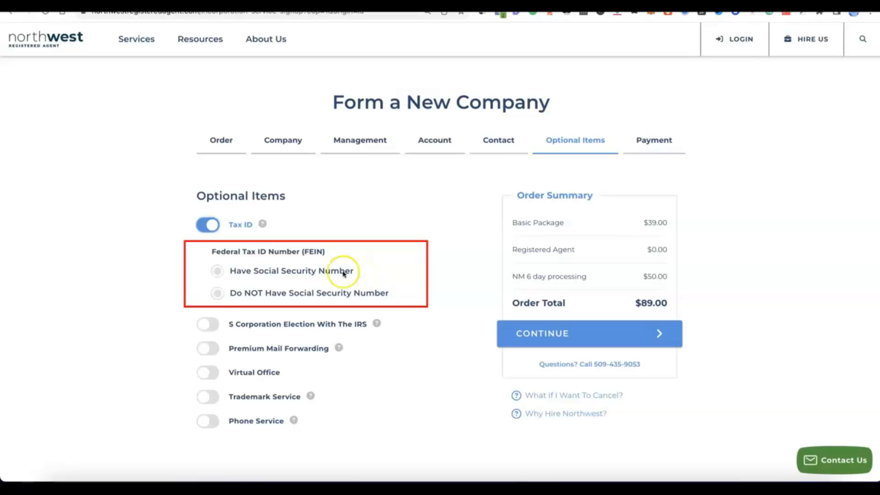
left_click(218, 270)
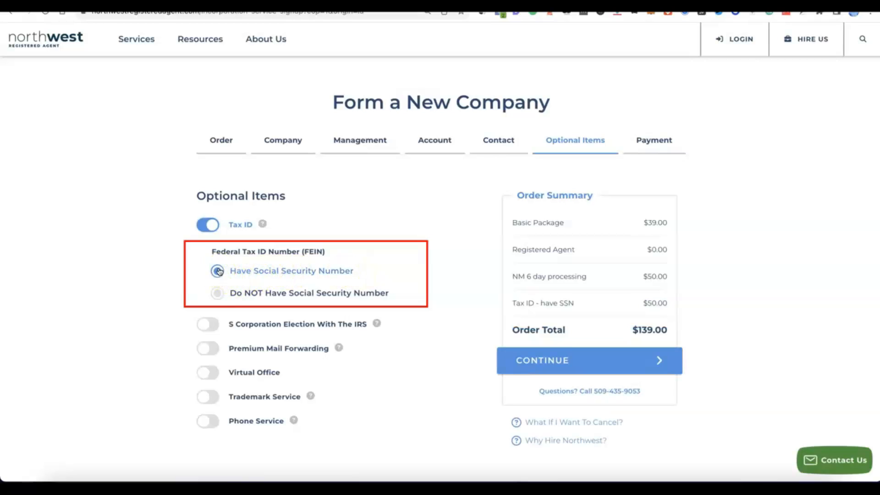
left_click(214, 295)
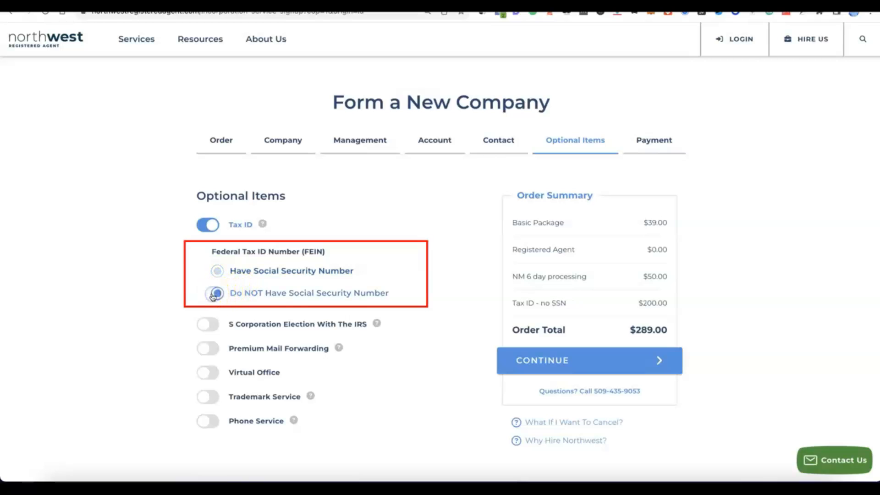
left_click(297, 299)
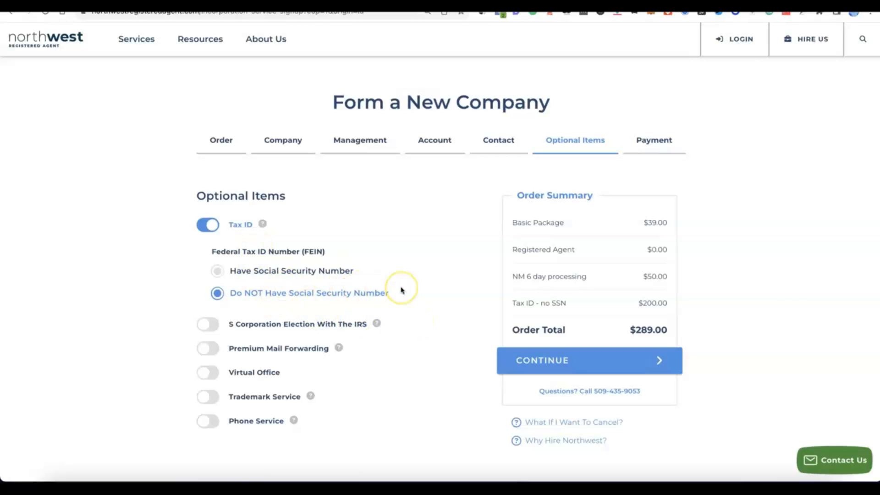
Keep the remaining optional items turned off and continue to the payment details.
scroll(402, 290, "down", 2)
scroll(402, 289, "up", 1)
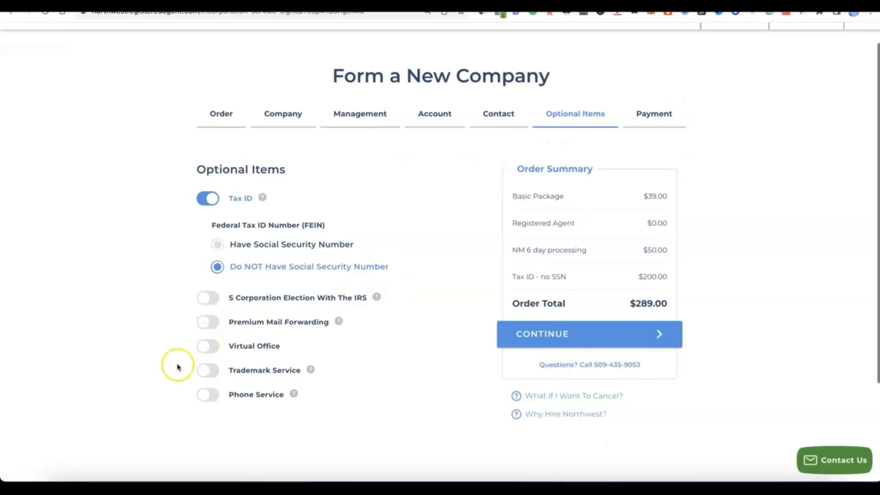
left_click(554, 335)
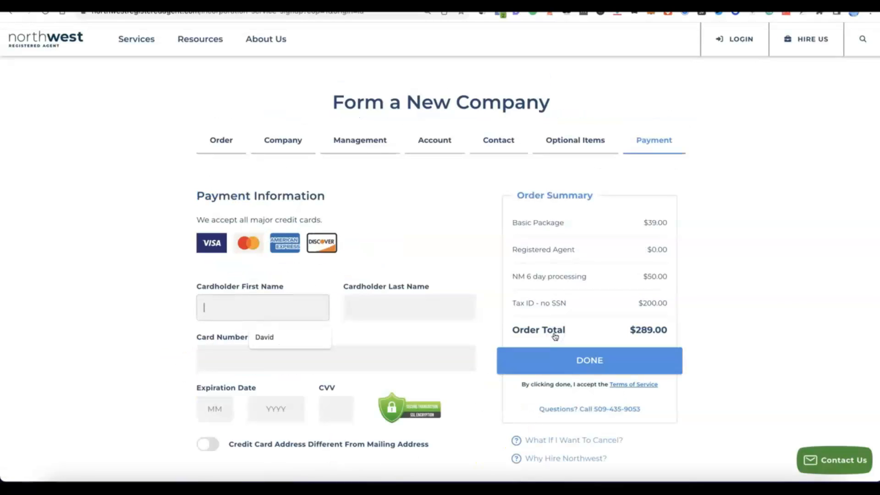
Fill in the cardholder's name, card number, expiration date and CVV, and complete the order.
scroll(555, 321, "down", 2)
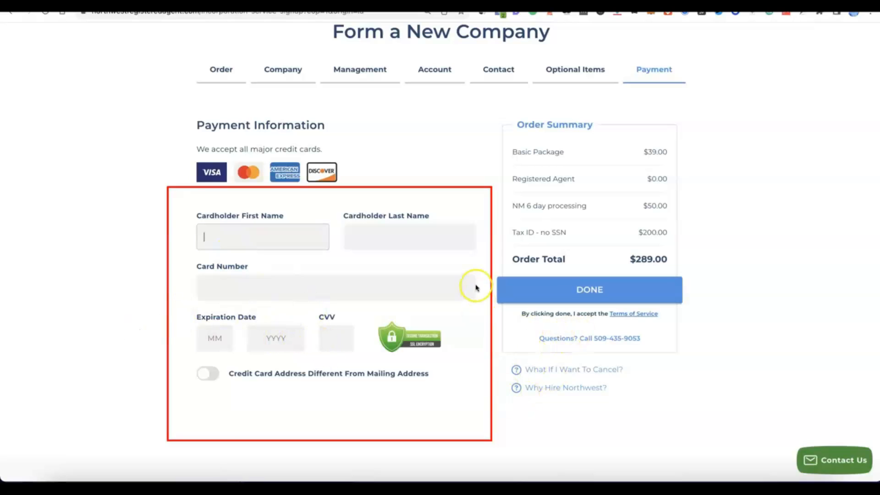
left_click(286, 238)
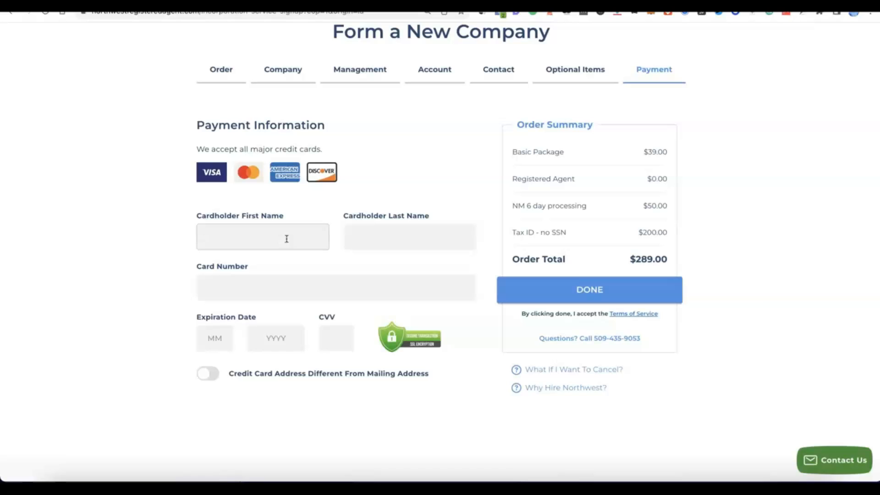
left_click(329, 228)
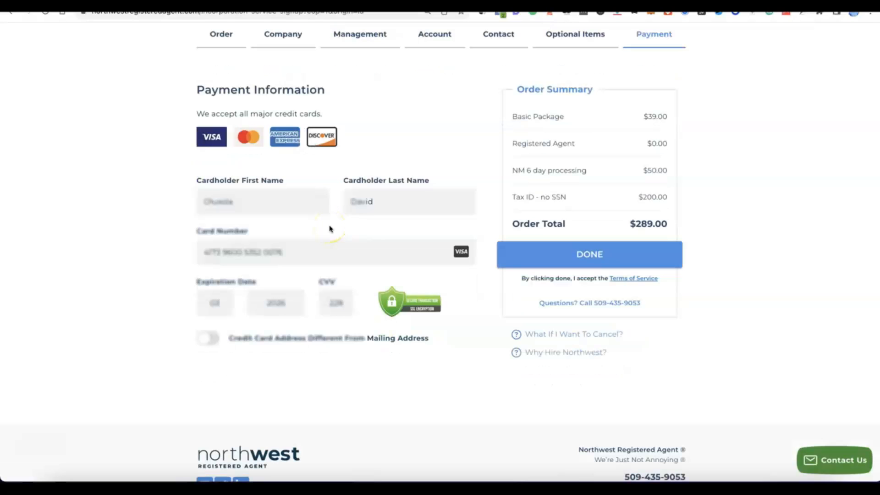
left_click(339, 257)
left_click(557, 254)
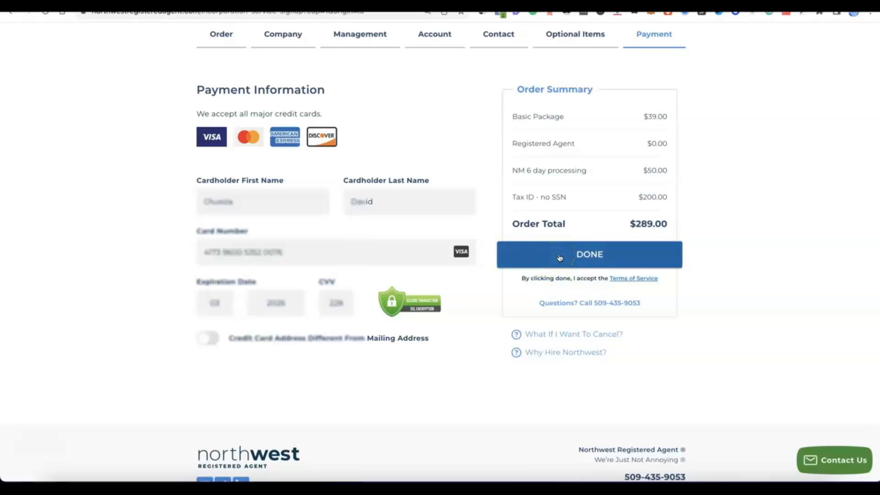
left_click(562, 253)
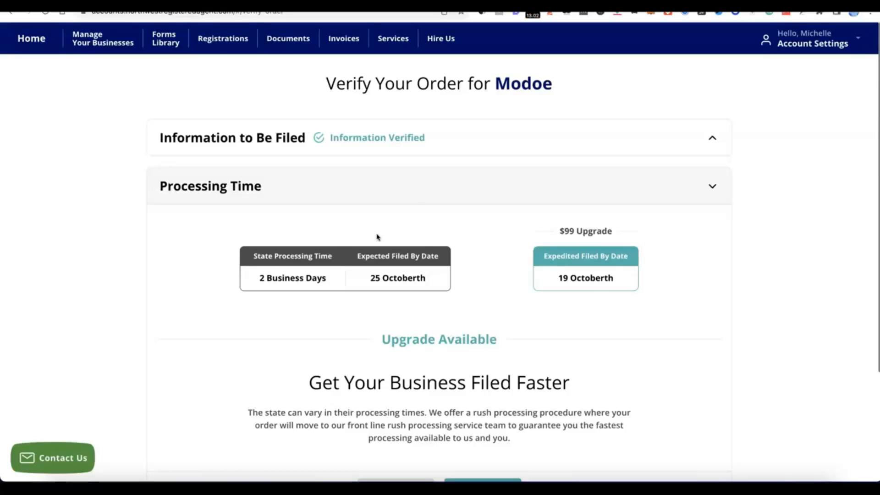
Decline the additional business items and submit the verified order for Modoe.
left_click(397, 220)
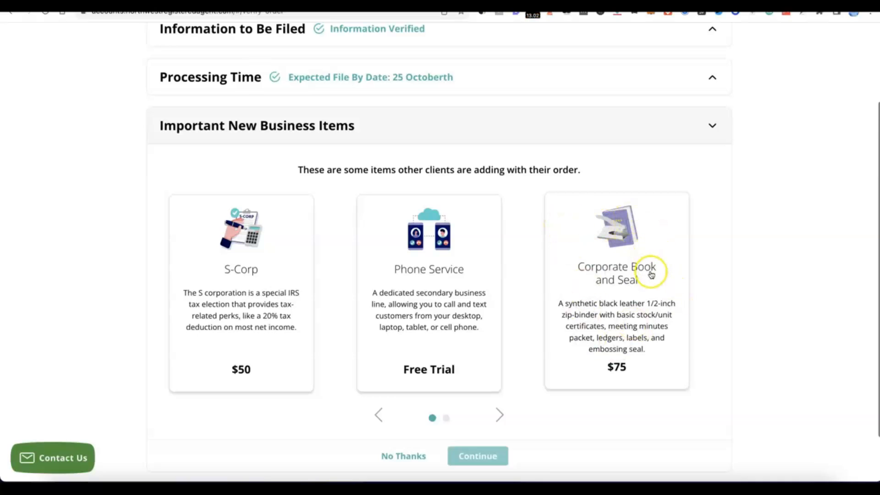
scroll(539, 245, "down", 1)
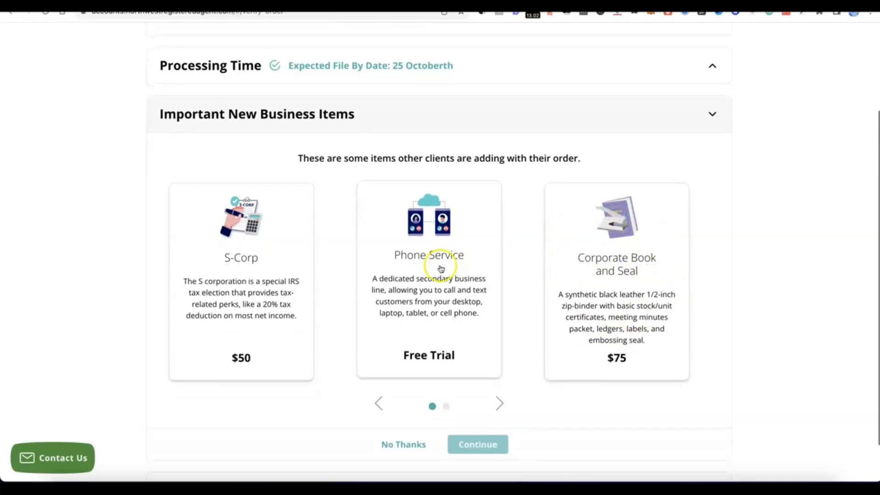
scroll(453, 279, "down", 2)
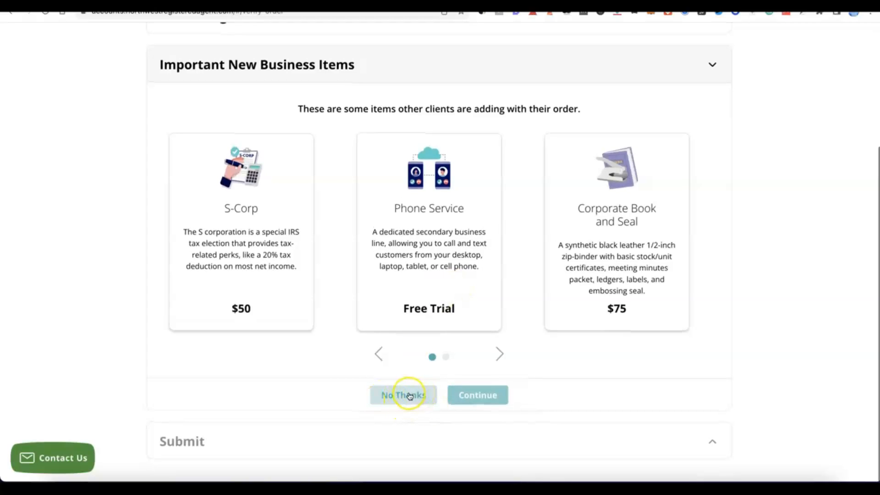
left_click(409, 395)
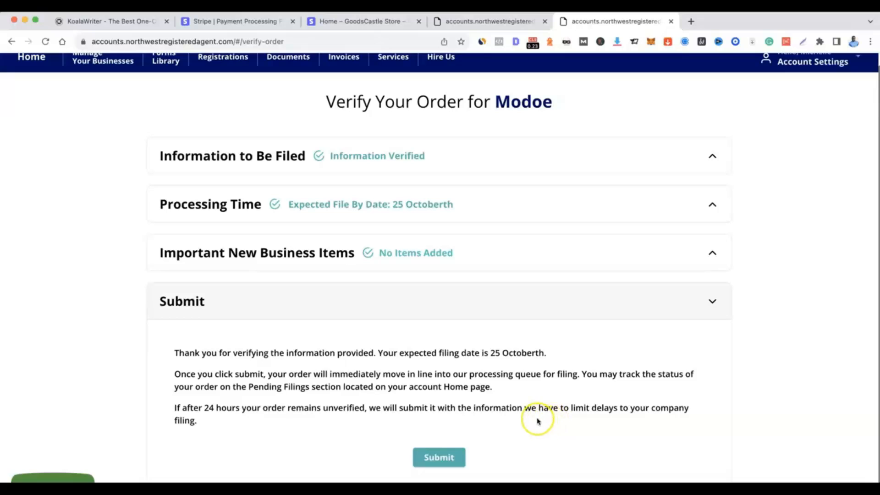
left_click(446, 460)
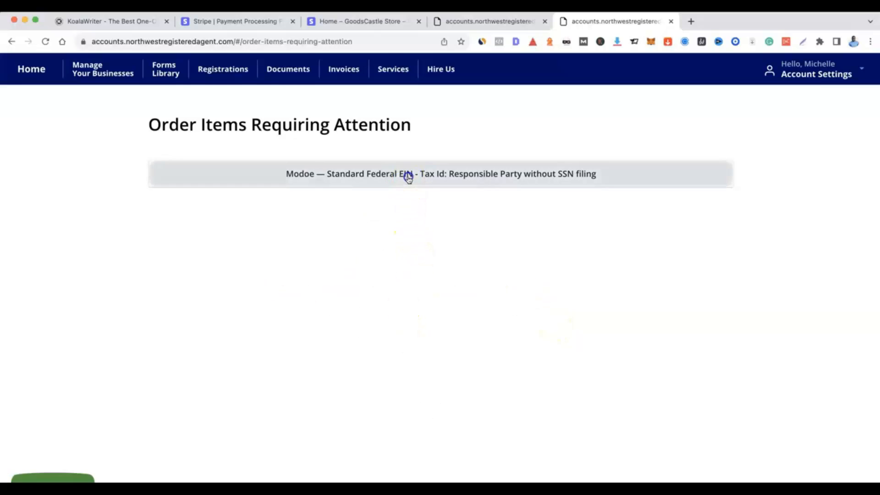
Open the Modoe Standard Federal EIN - Tax Id item and choose the existing contact as its responsible party.
left_click(407, 175)
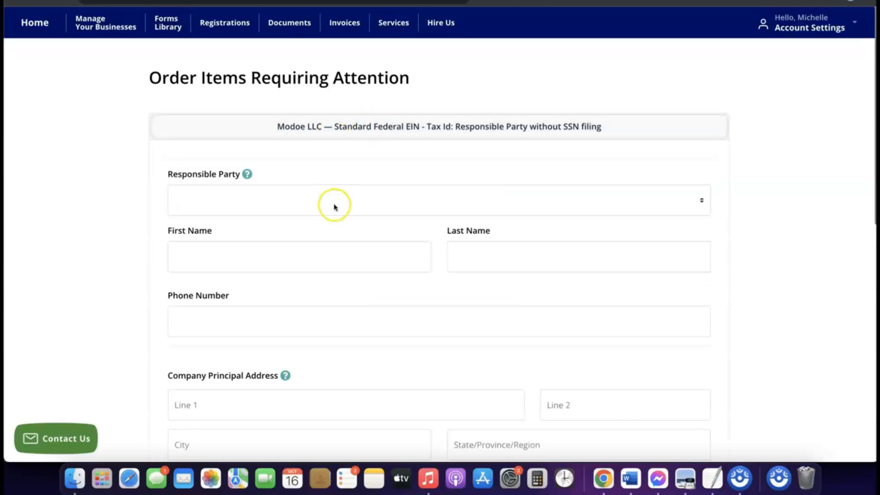
scroll(334, 207, "down", 1)
scroll(335, 207, "down", 2)
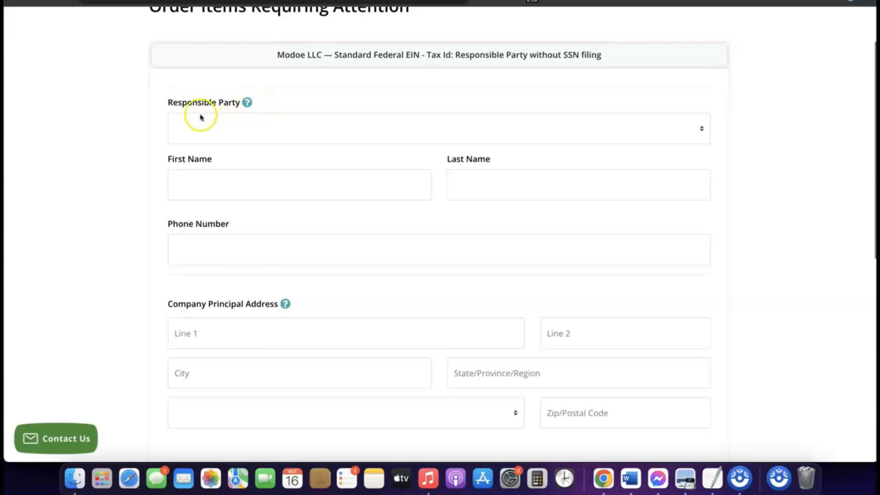
left_click(241, 122)
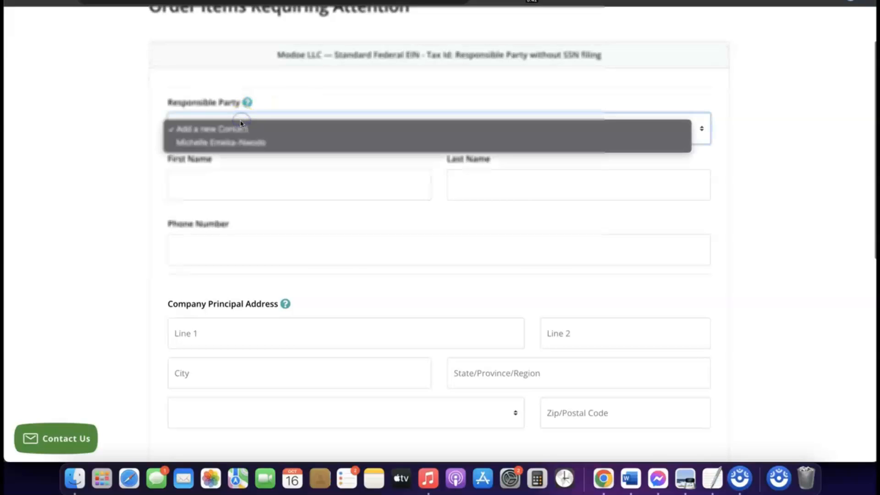
left_click(233, 145)
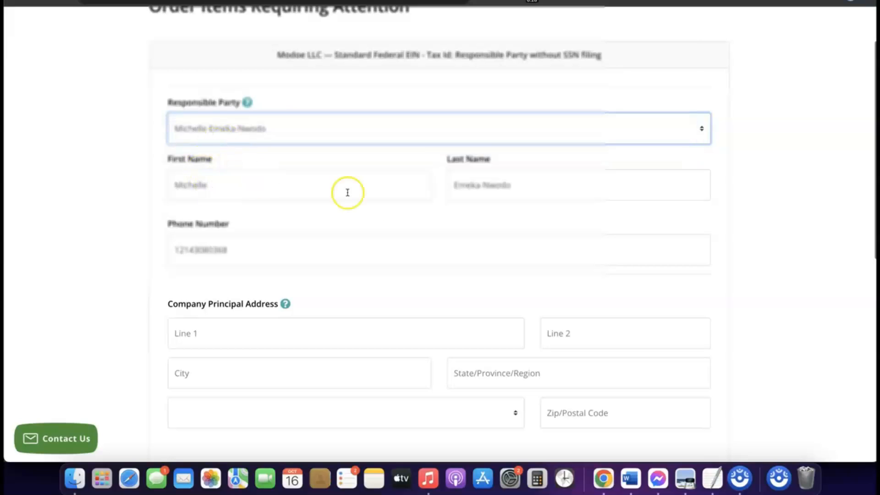
Fill in the company principal address with its street, suite, city, state, country and postal code.
scroll(365, 216, "down", 3)
scroll(365, 216, "down", 3)
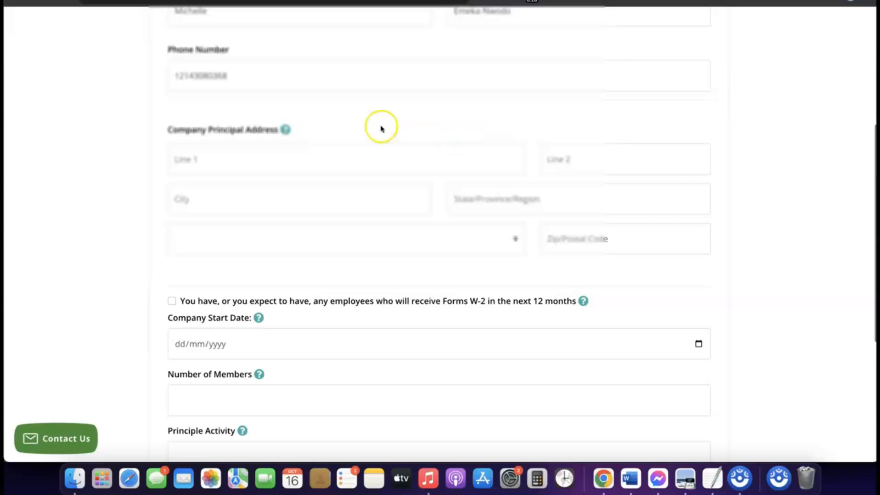
scroll(378, 128, "down", 2)
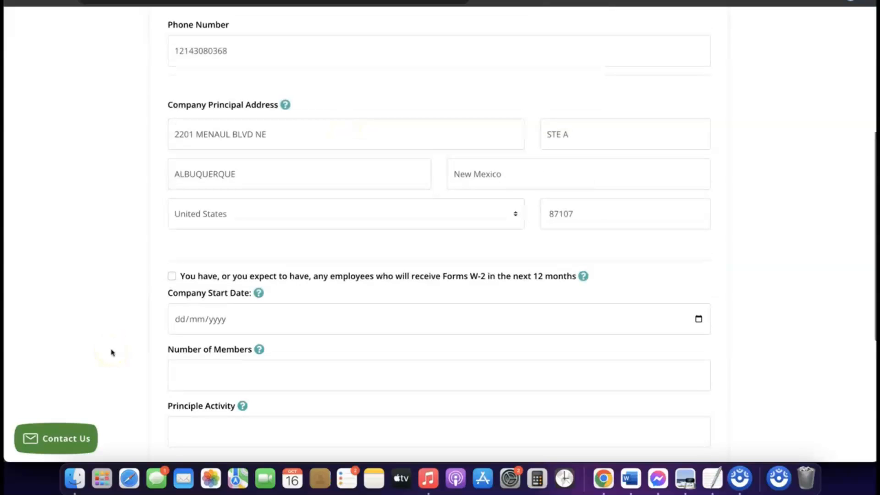
Set the company start date to 16/01/2024.
scroll(251, 325, "down", 2)
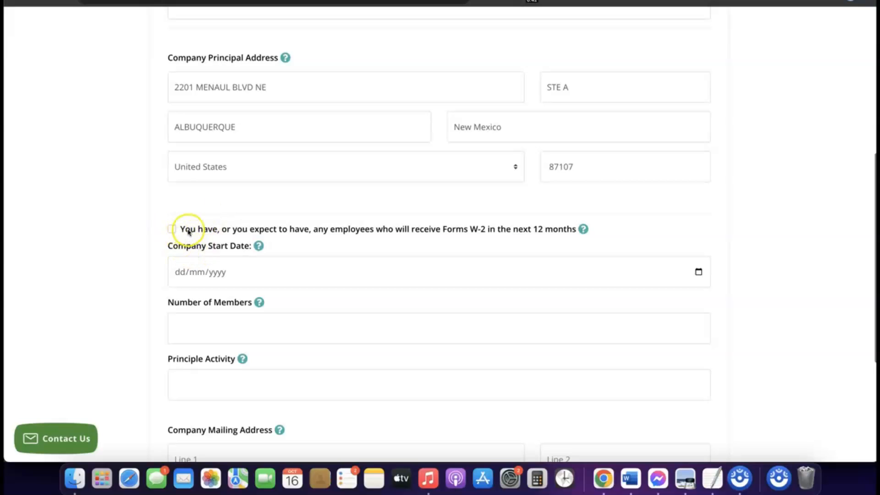
scroll(192, 231, "down", 1)
scroll(206, 222, "down", 2)
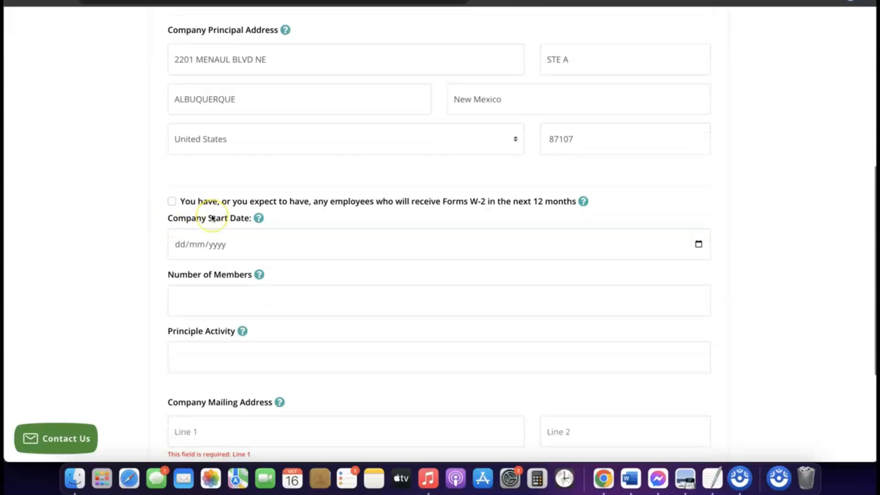
scroll(212, 218, "down", 1)
left_click(214, 233)
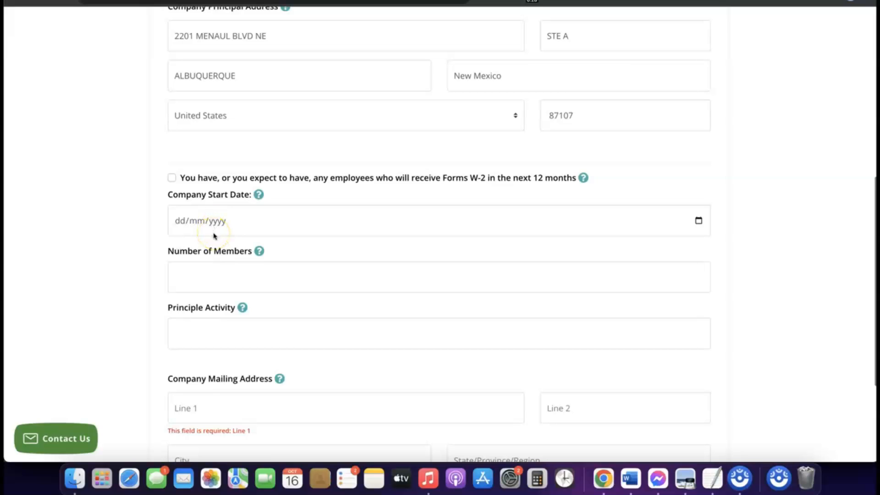
left_click(209, 221)
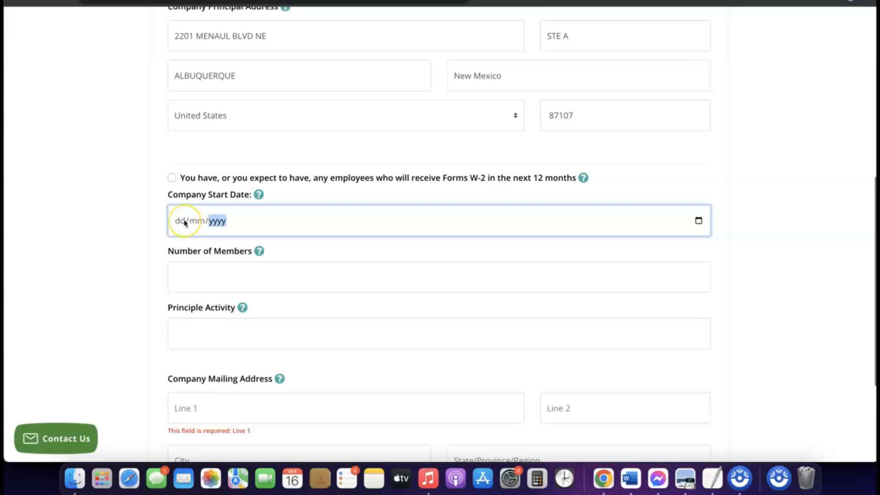
left_click(259, 195)
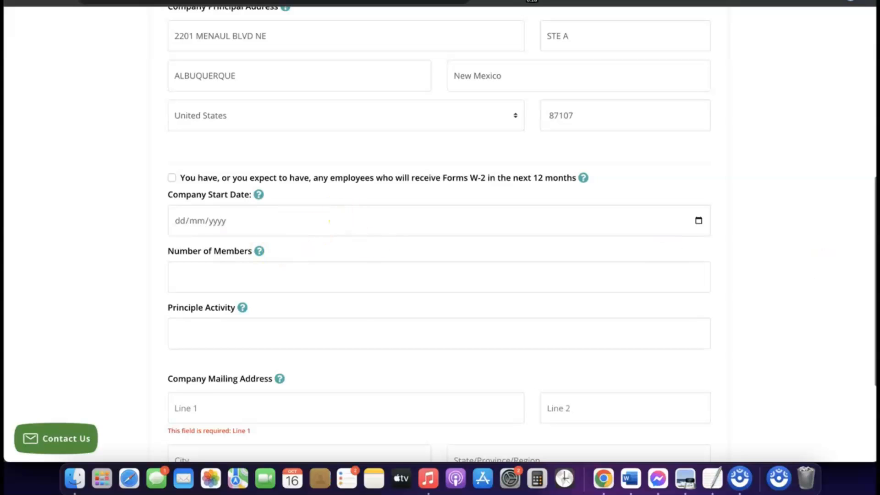
left_click(699, 222)
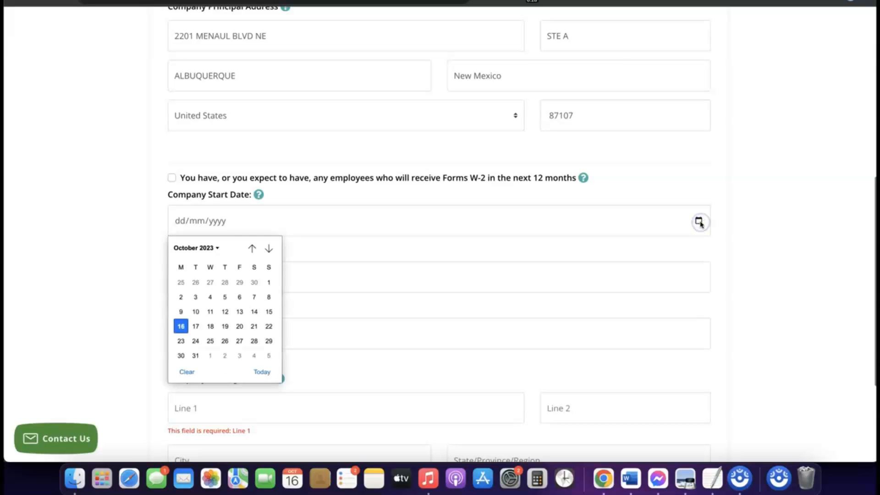
left_click(218, 247)
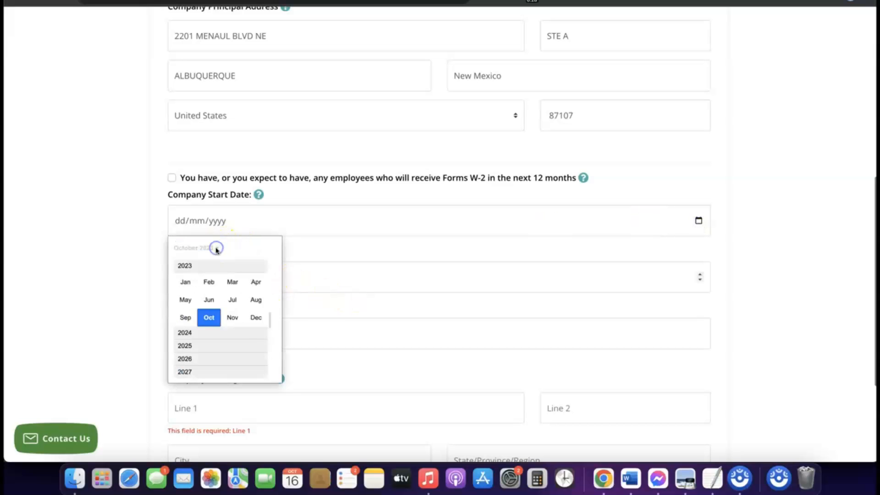
left_click(194, 333)
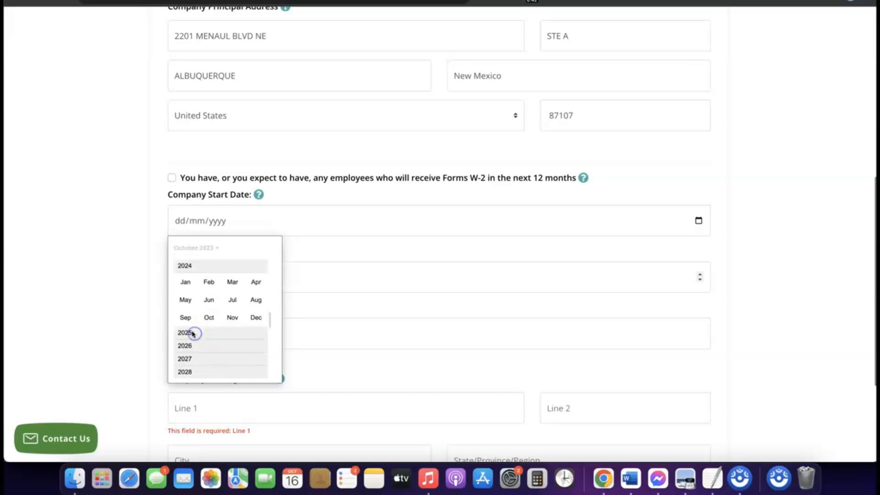
left_click(186, 284)
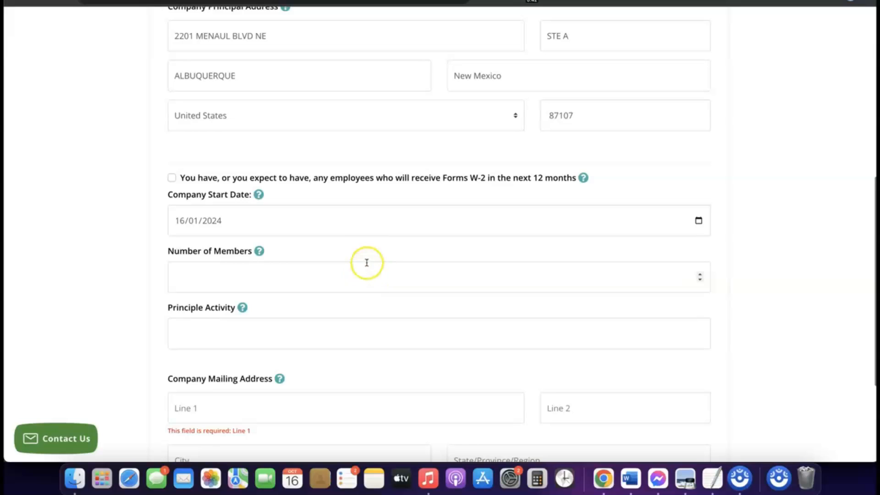
Set the number of members to 1 and enter eCommerce as the principle activity.
scroll(367, 262, "down", 1)
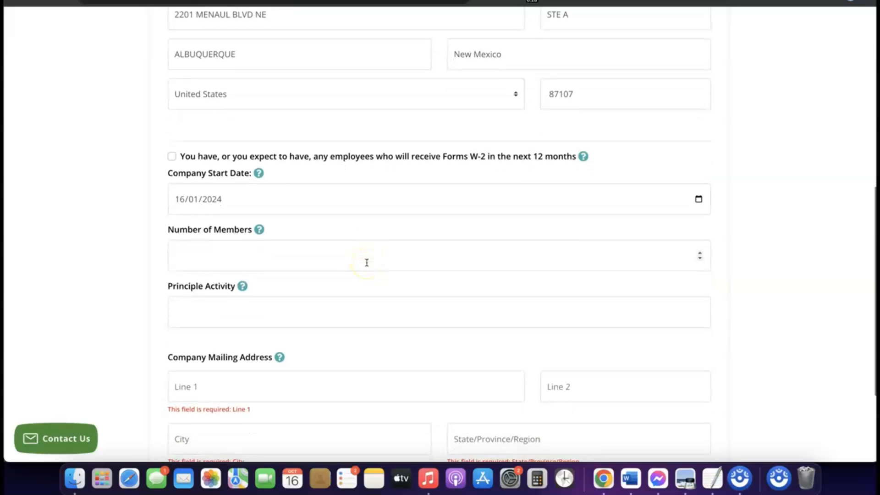
left_click(321, 259)
left_click(303, 254)
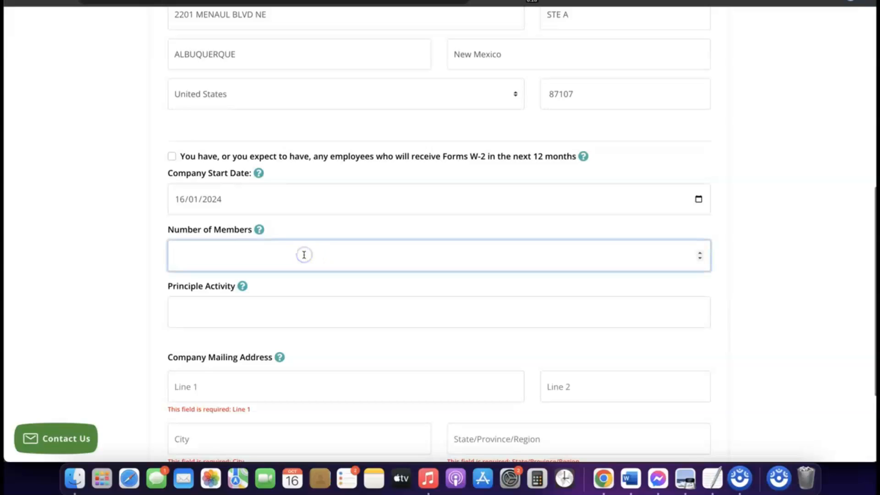
type("2")
scroll(306, 257, "down", 2)
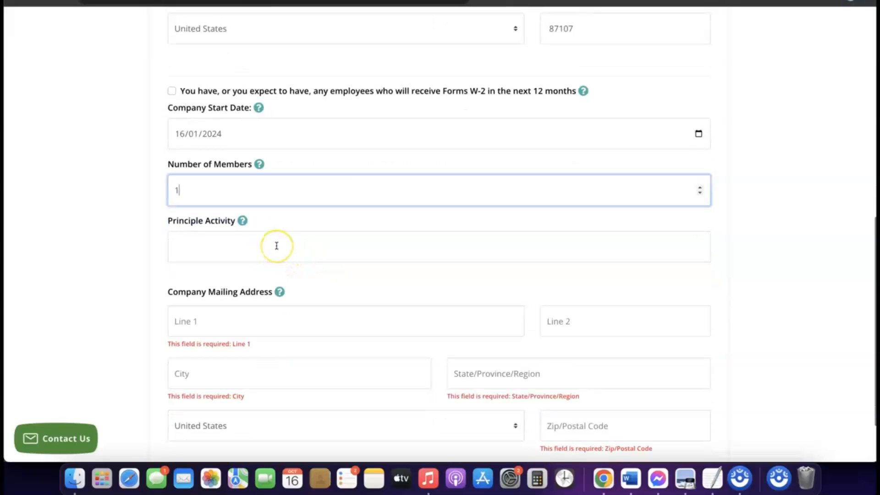
left_click(274, 241)
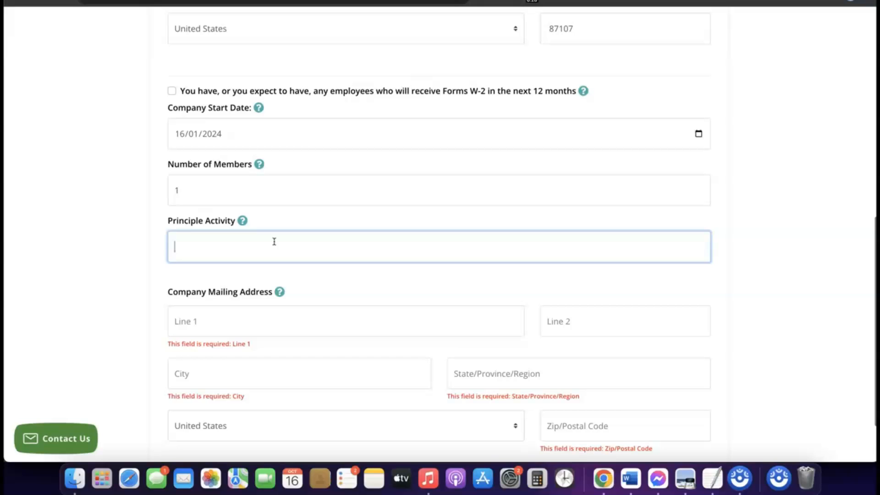
type("eCommerce")
Review the company principal address, the entered company details and the company mailing address section of the form.
scroll(216, 166, "up", 1)
scroll(247, 259, "down", 3)
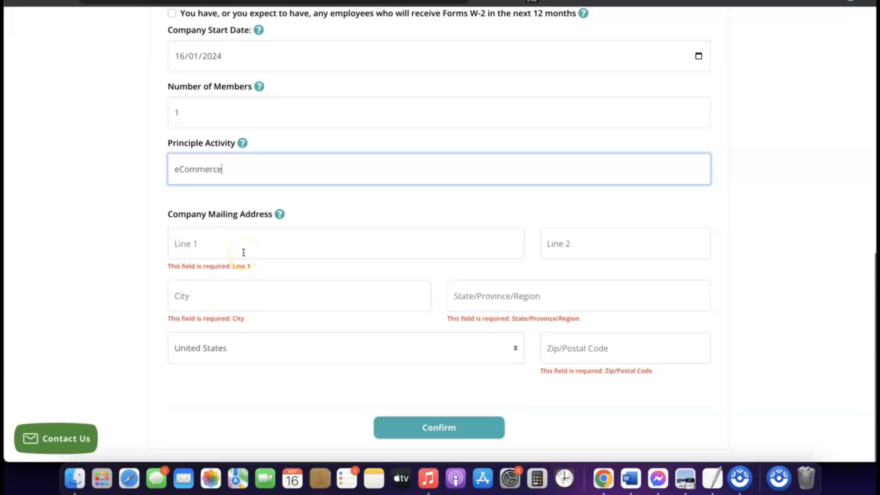
scroll(243, 252, "up", 10)
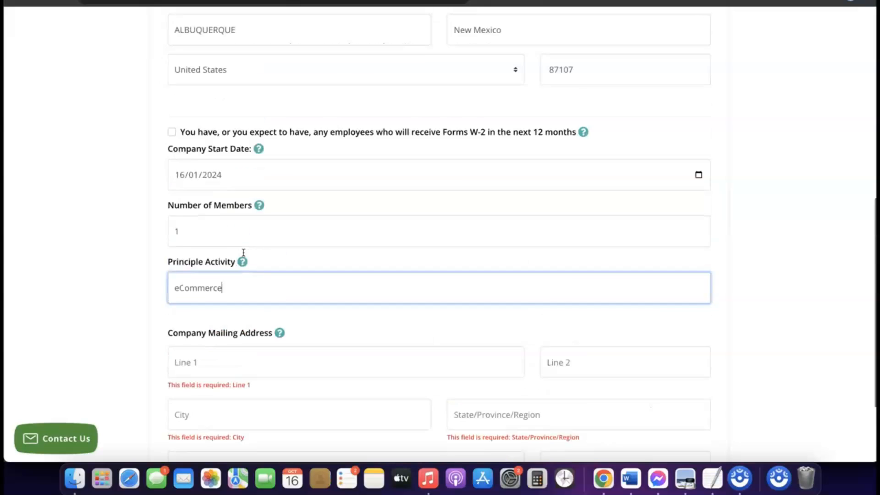
scroll(244, 253, "down", 10)
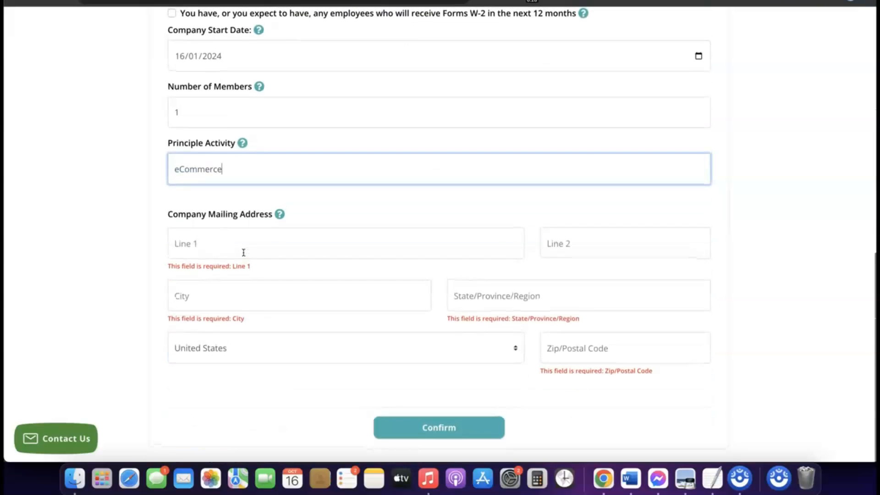
scroll(243, 261, "up", 5)
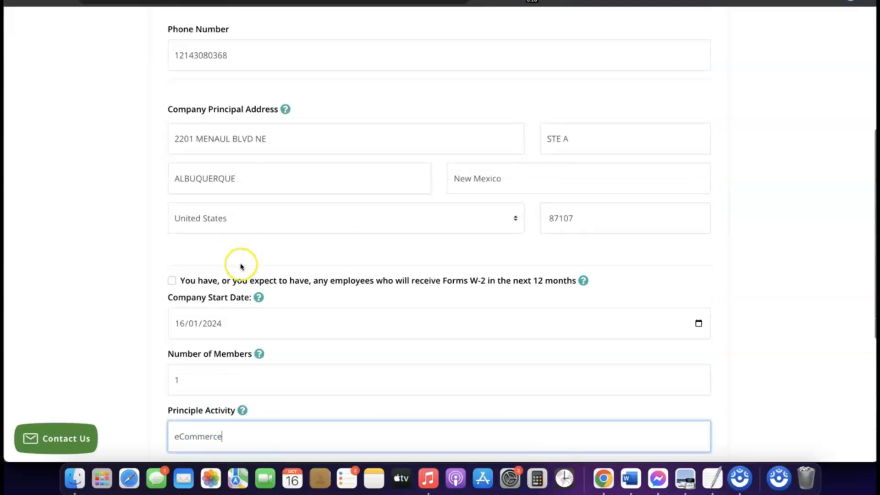
Copy the street line of the company principal address for use in the company mailing address section.
triple_click(243, 138)
right_click(243, 139)
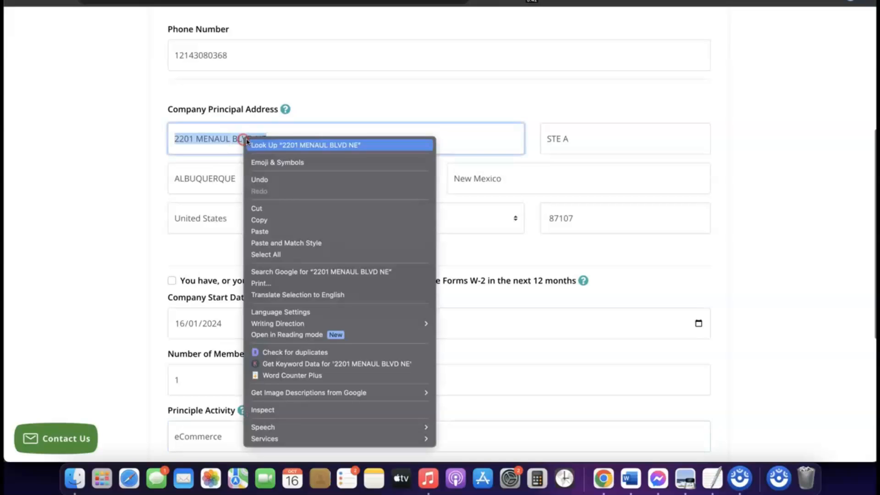
left_click(274, 219)
scroll(271, 223, "down", 2)
scroll(270, 223, "down", 5)
left_click(227, 243)
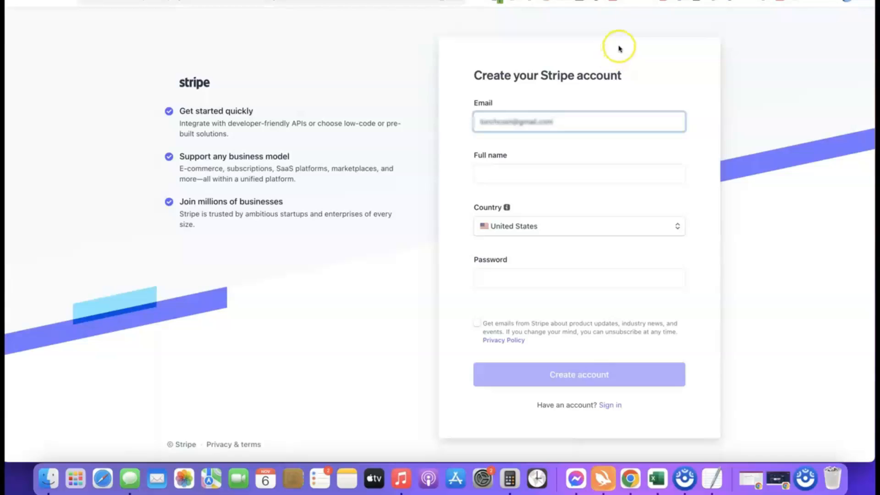
Switch to the Stripe sign-in page and sign in with the prefilled account credentials, keeping the session signed in for a week.
left_click(550, 0)
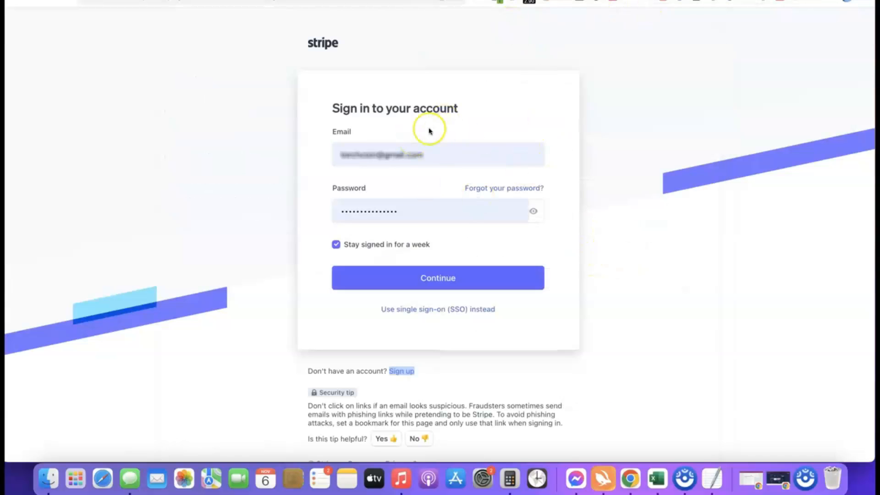
left_click(422, 282)
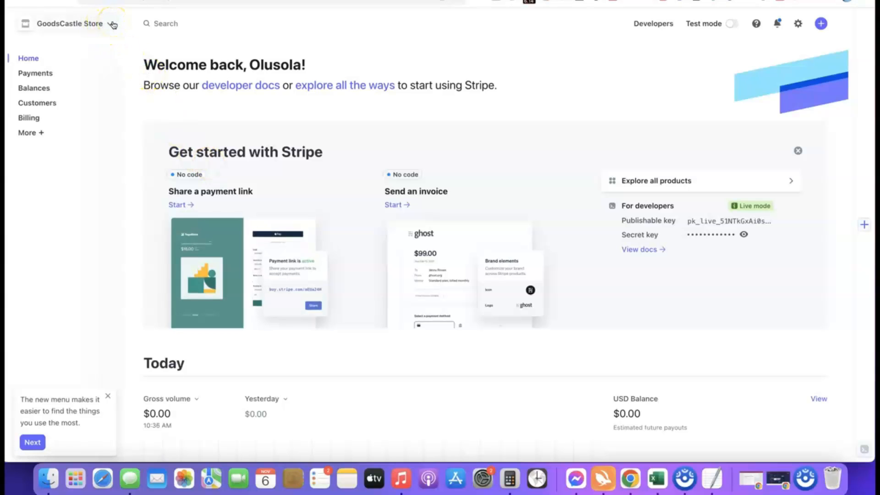
Create a new Stripe account named Affiliate Blueprint with United States as the country of operation.
left_click(112, 24)
left_click(62, 66)
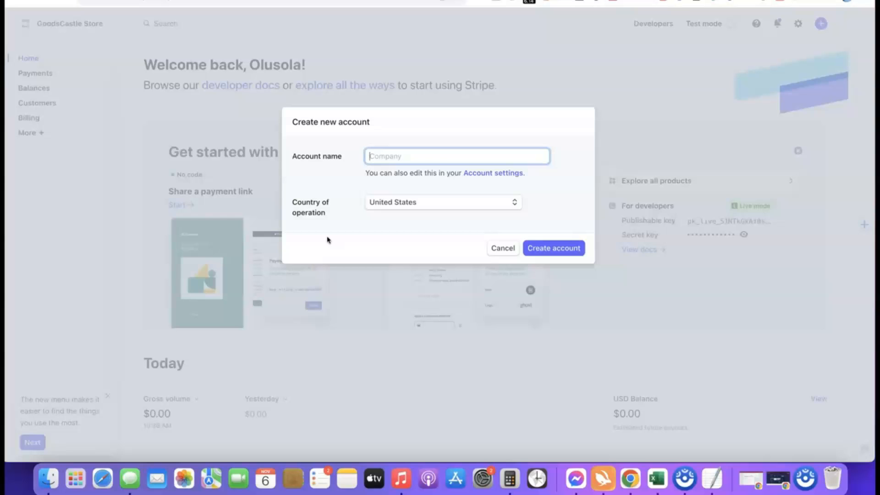
left_click(390, 160)
type("Af")
type("iliate Blueprint")
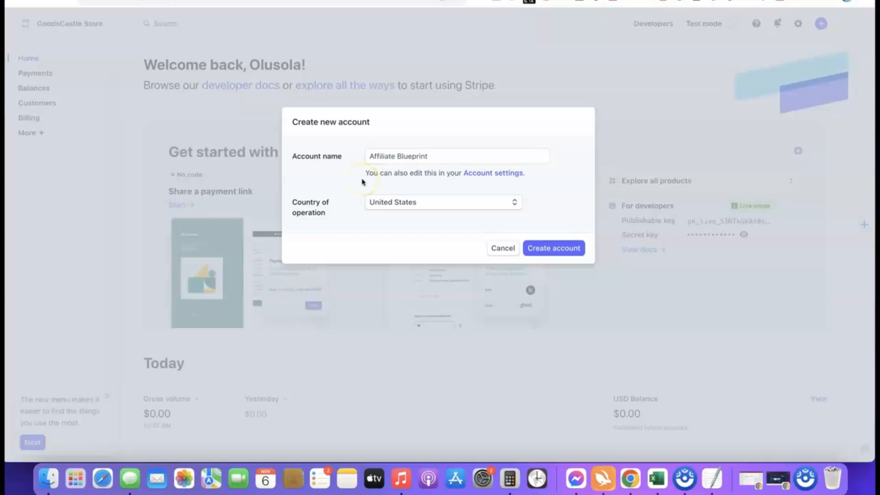
left_click(550, 250)
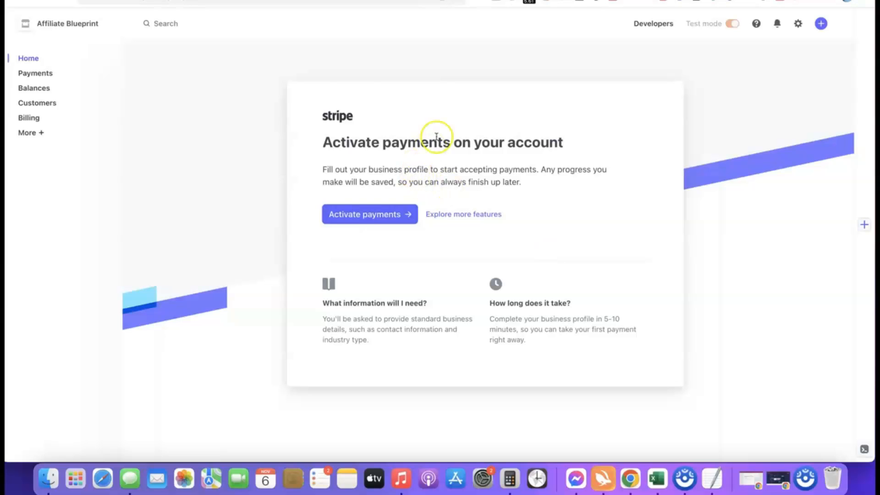
Start activating payments and submit the business type as a United States Company with a Sole proprietorship structure.
left_click(364, 215)
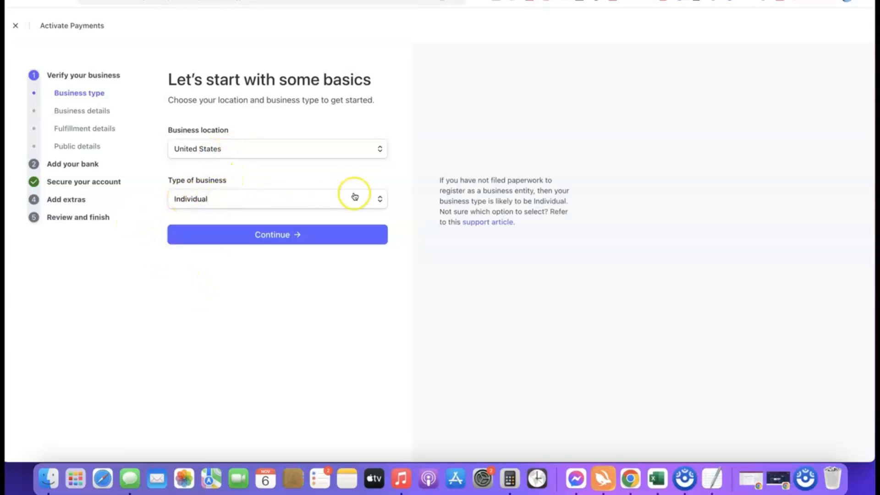
left_click(378, 201)
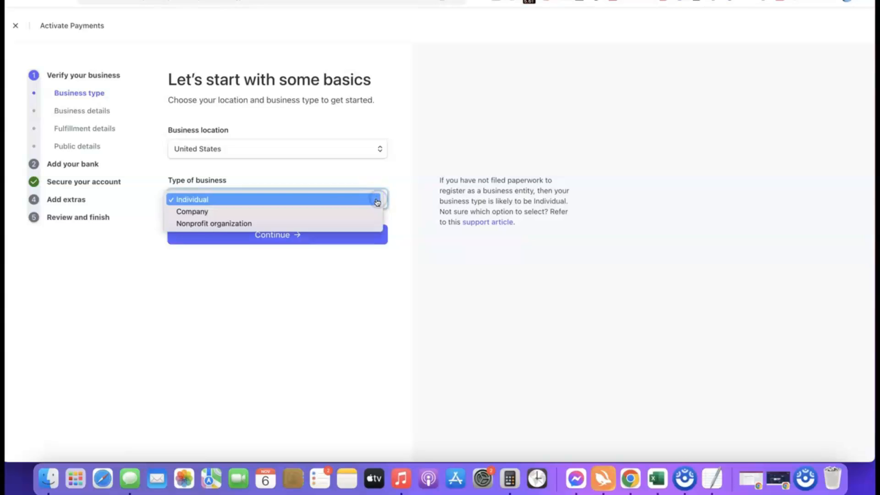
left_click(200, 213)
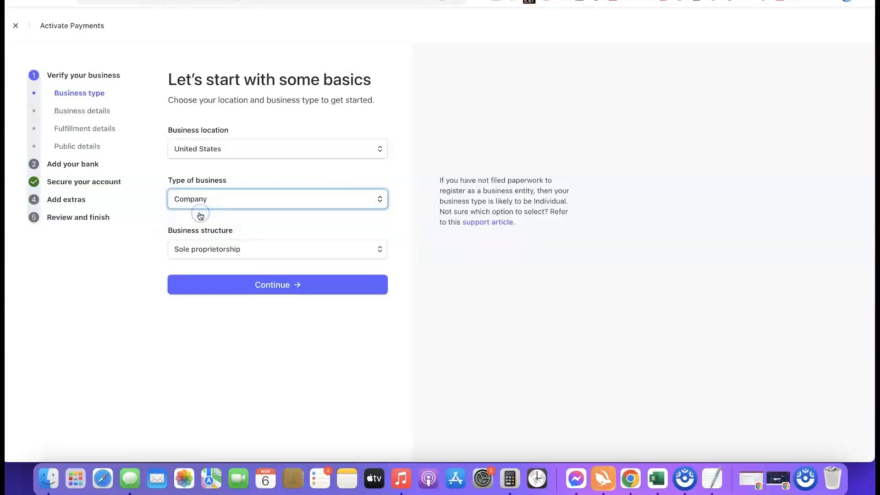
left_click(256, 250)
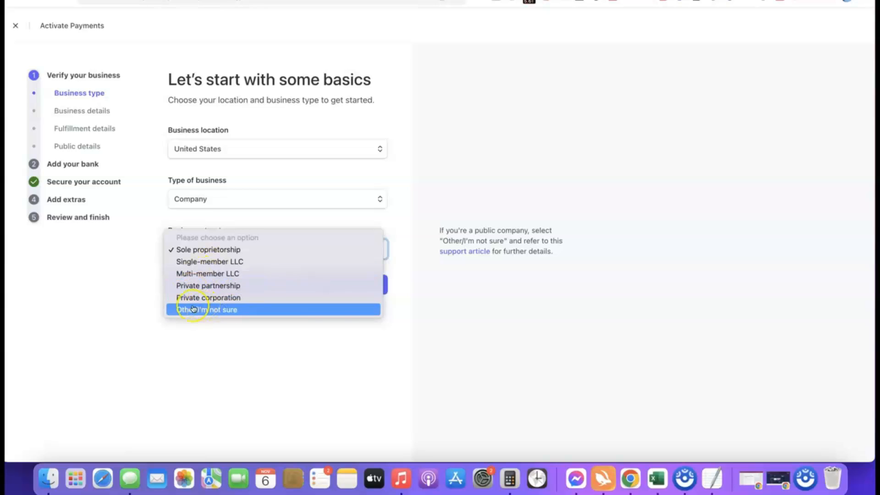
left_click(192, 249)
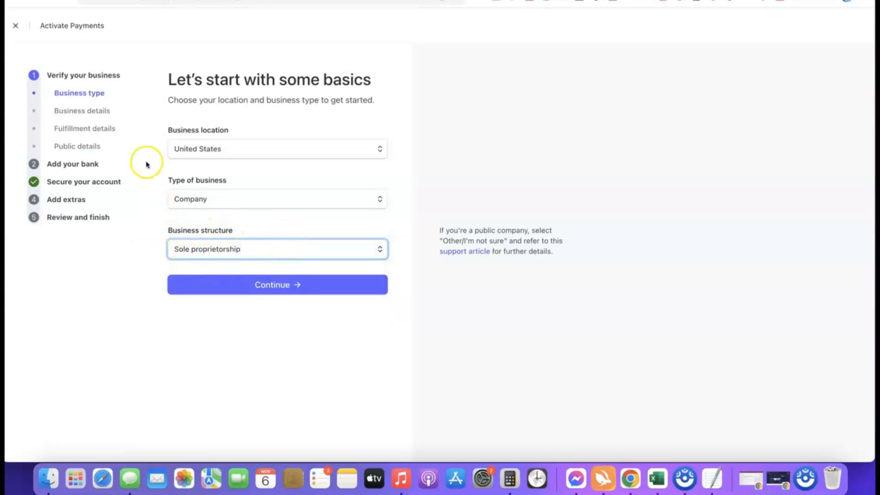
left_click(275, 285)
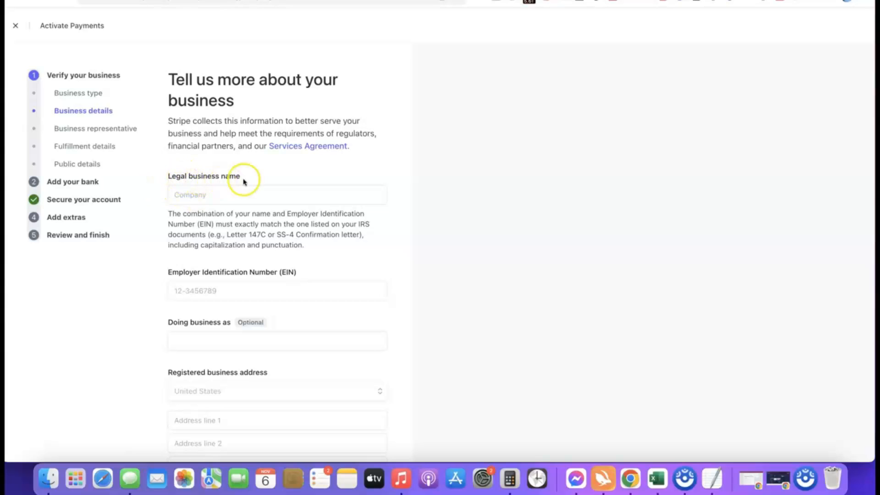
Enter Torch Enterprise LLC as the legal business name and fill in the company's Employer Identification Number.
left_click(220, 193)
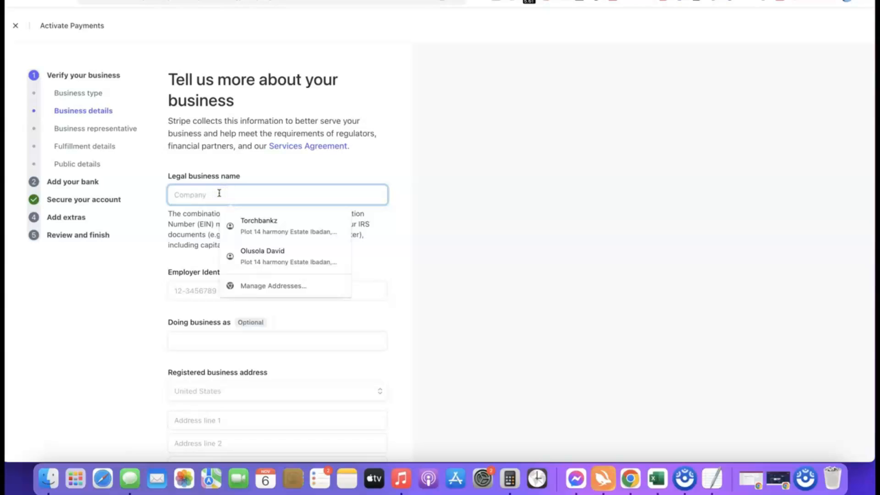
type("Torch Enterprise LLC")
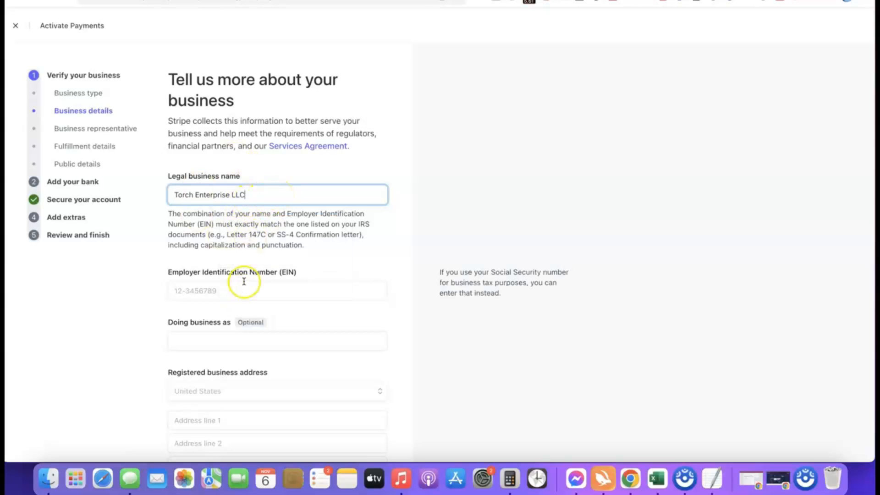
scroll(243, 282, "down", 2)
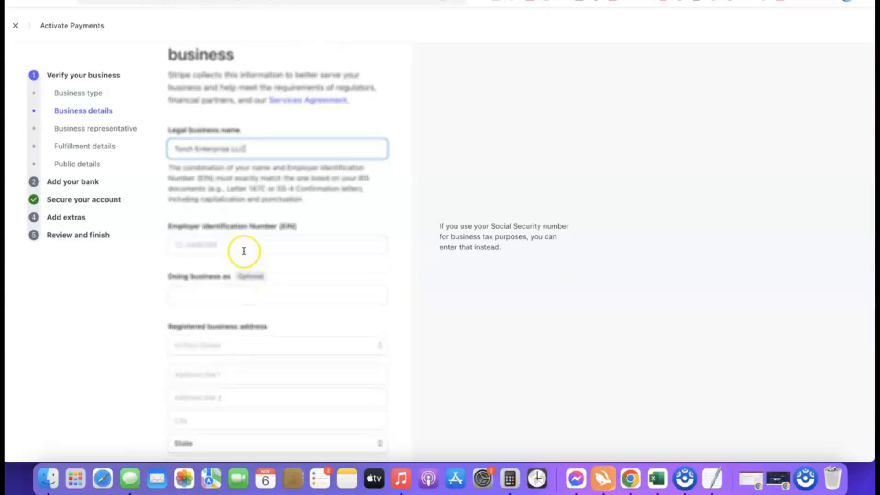
scroll(229, 241, "down", 1)
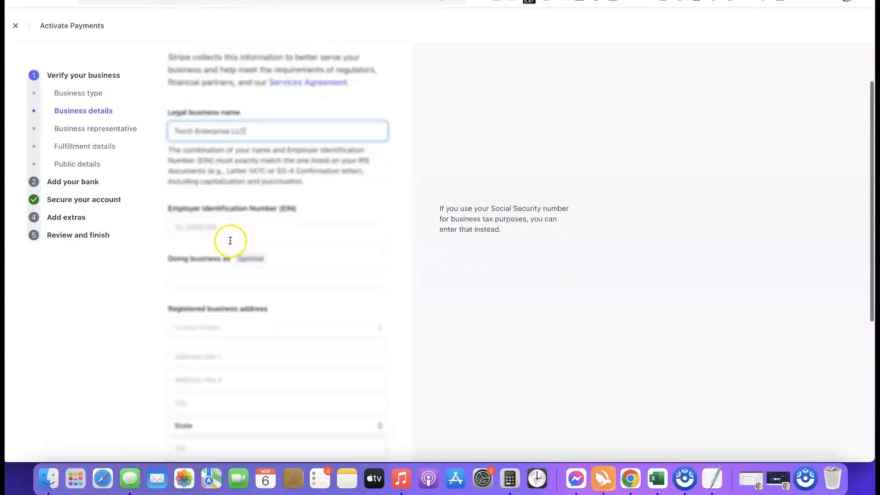
left_click(227, 227)
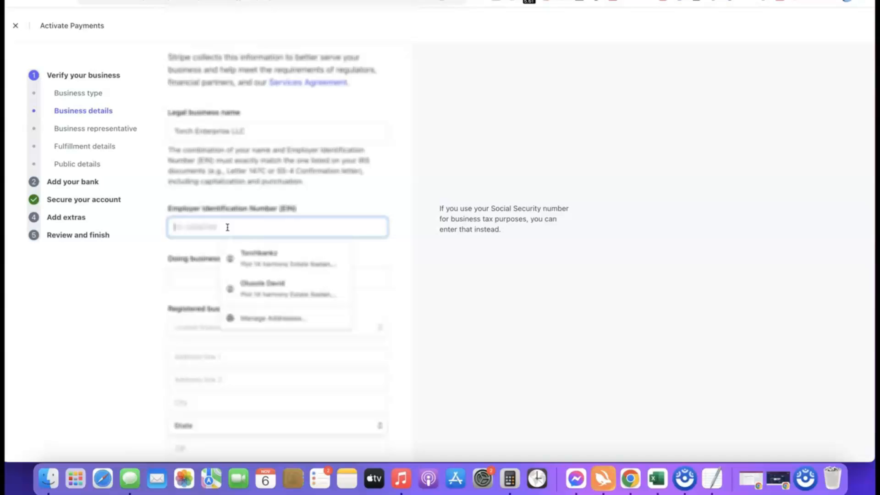
left_click(165, 246)
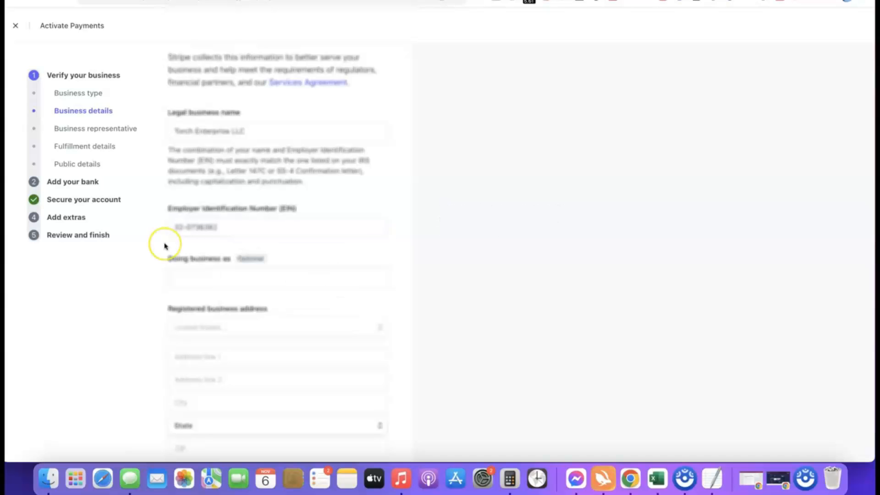
Leave the optional operating name blank and fill in the registered business address with both address lines, city, state and ZIP code.
scroll(224, 240, "down", 3)
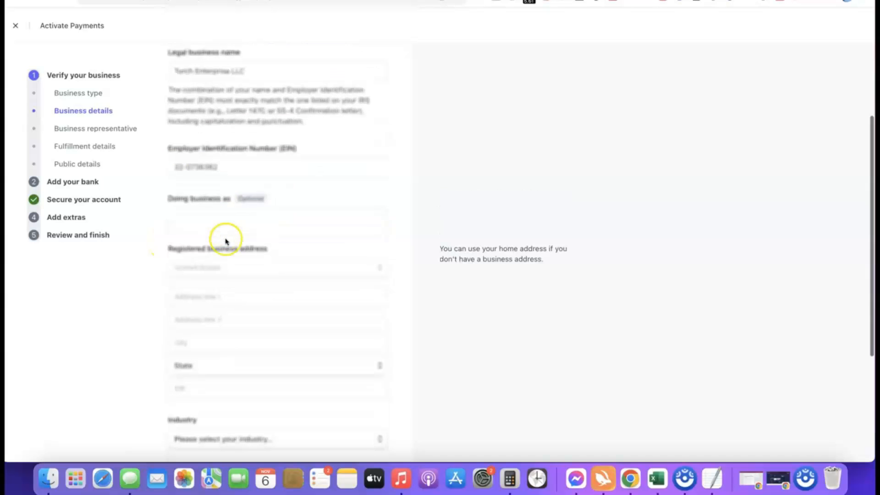
mouse_move(172, 199)
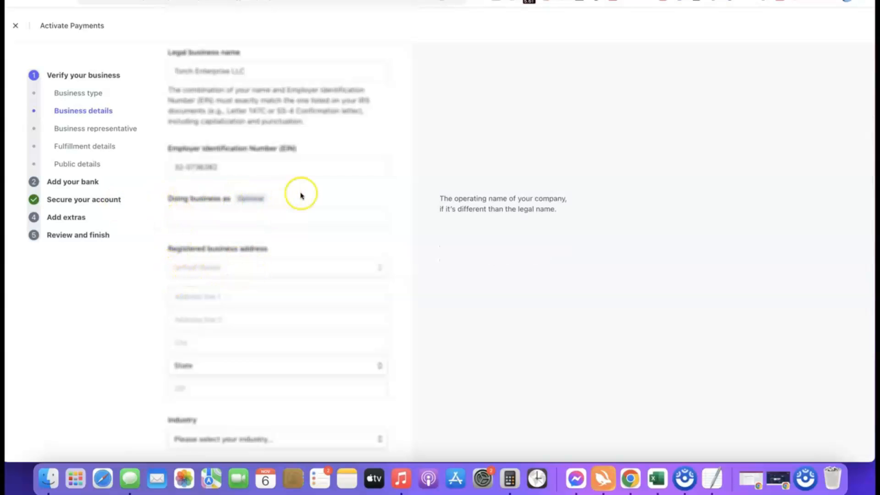
scroll(274, 176, "down", 3)
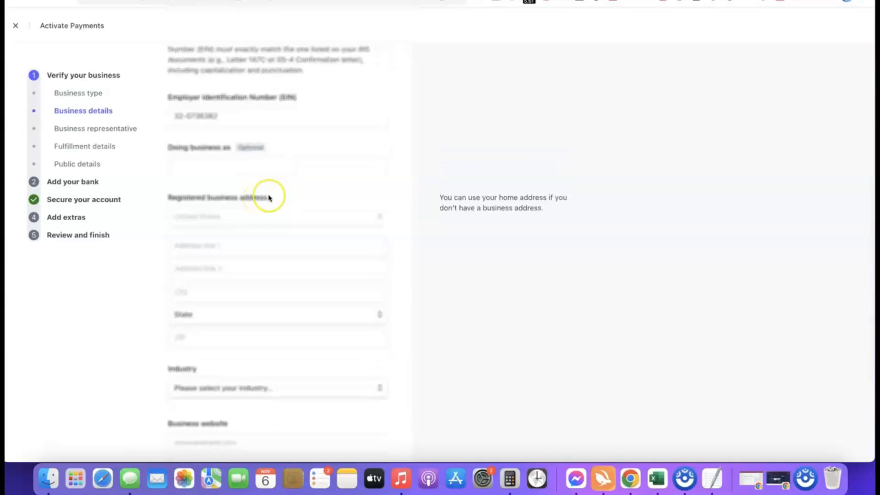
scroll(366, 247, "down", 2)
left_click(472, 300)
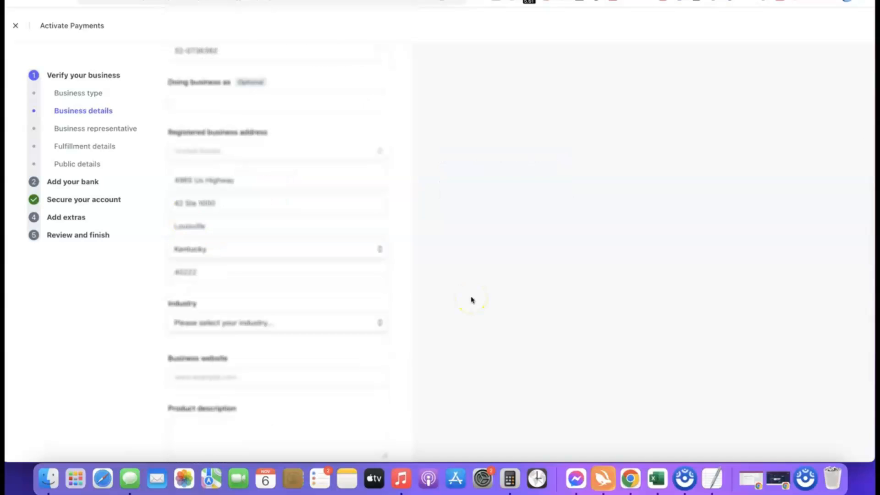
left_click(466, 296)
scroll(434, 266, "down", 2)
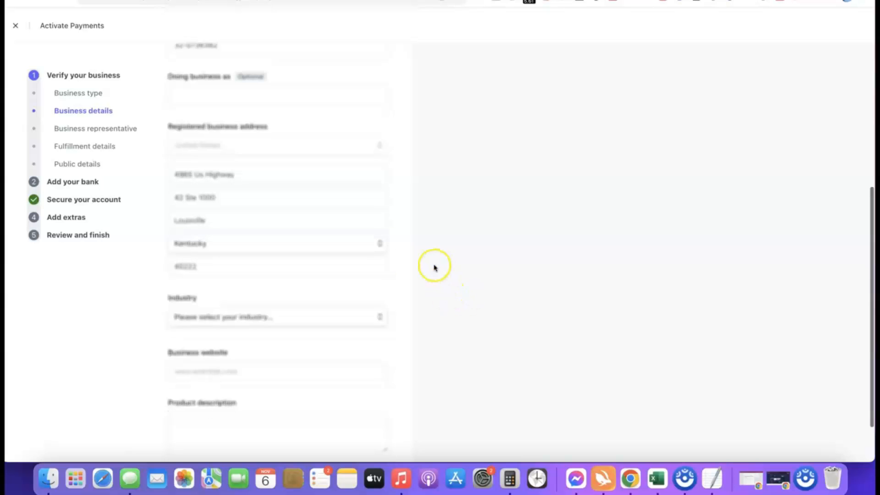
mouse_move(253, 261)
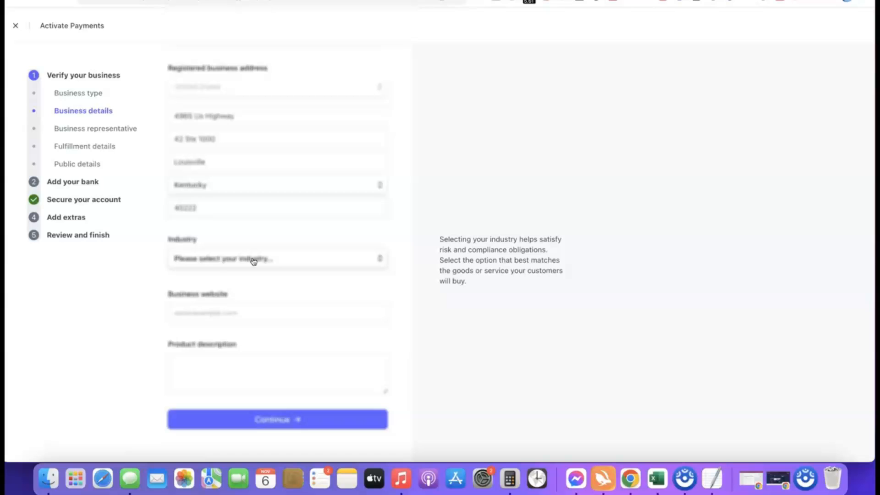
left_click(253, 259)
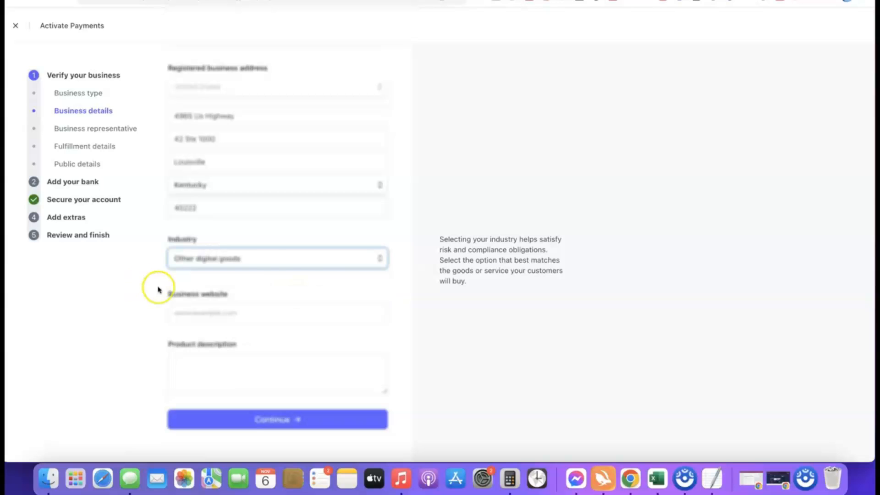
left_click(378, 281)
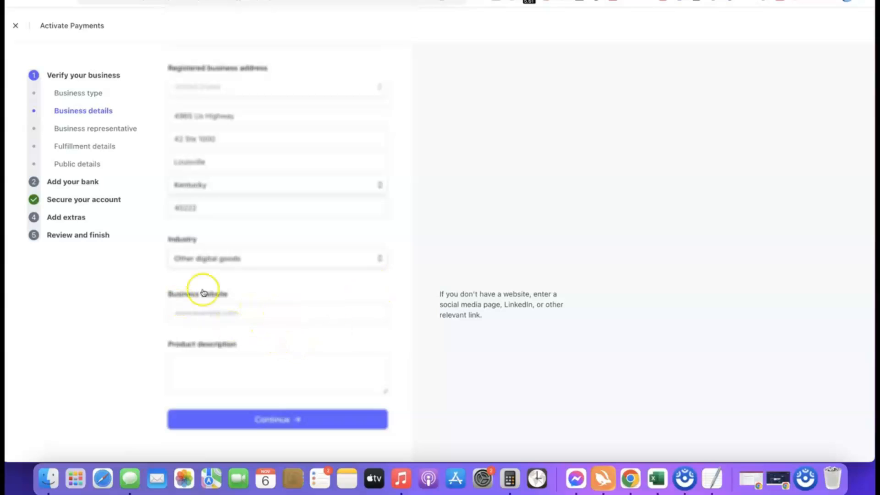
left_click(266, 316)
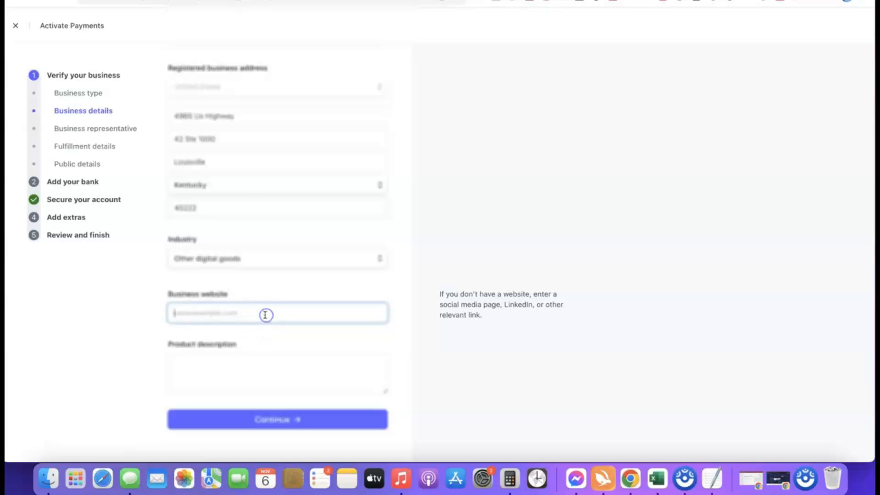
type("https://affiliatebloggingblueprint.com/")
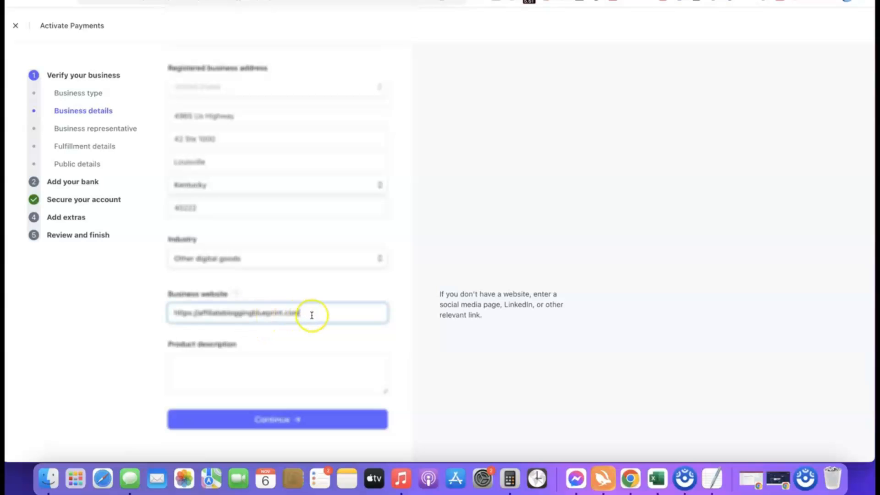
left_click(99, 321)
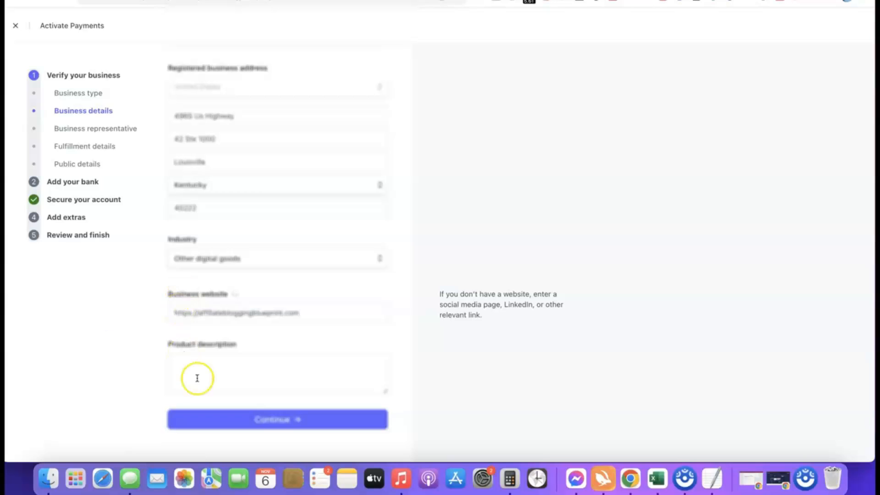
Describe the product as "Our product is a digital course training we sell to our site visitors." and submit the business details.
left_click(222, 358)
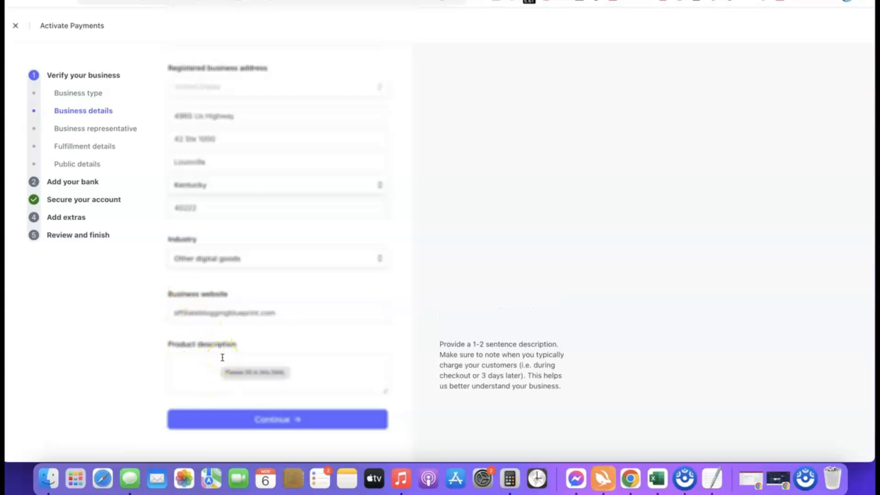
type("Our product is a digital course training we sell to our site visitors.")
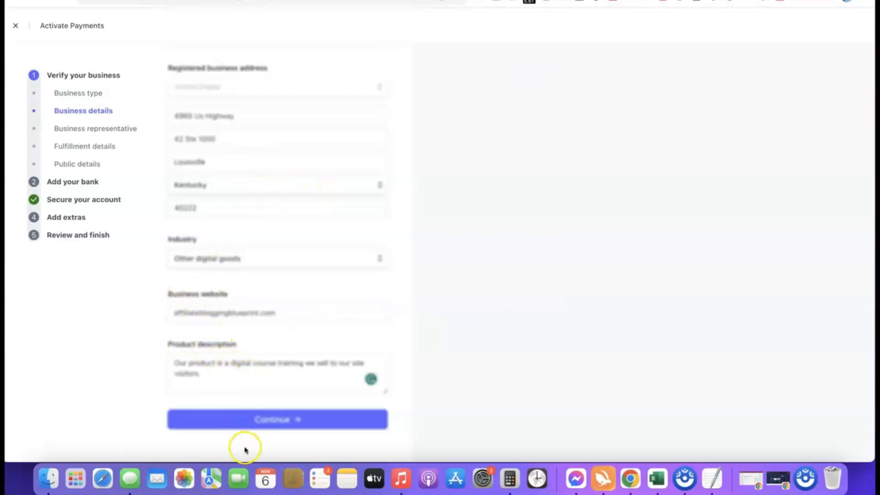
left_click(264, 418)
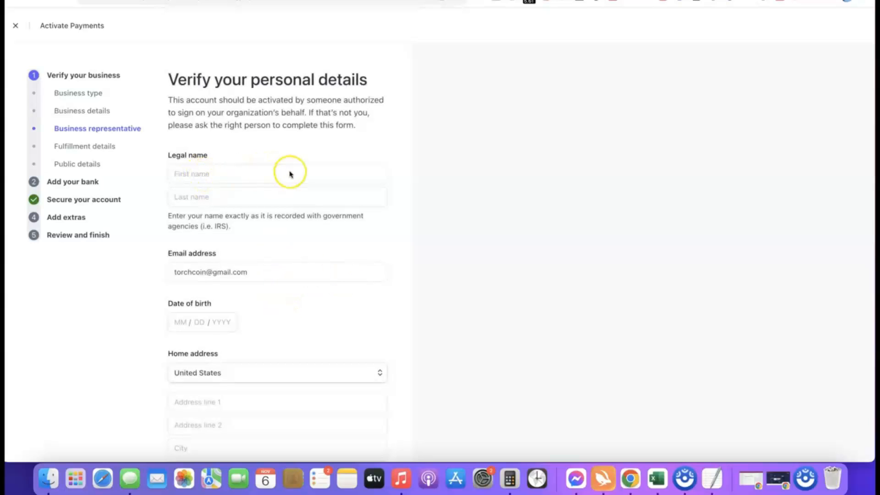
Examine which personal details the business representative form requires, from legal name to home address and phone number.
scroll(244, 316, "down", 1)
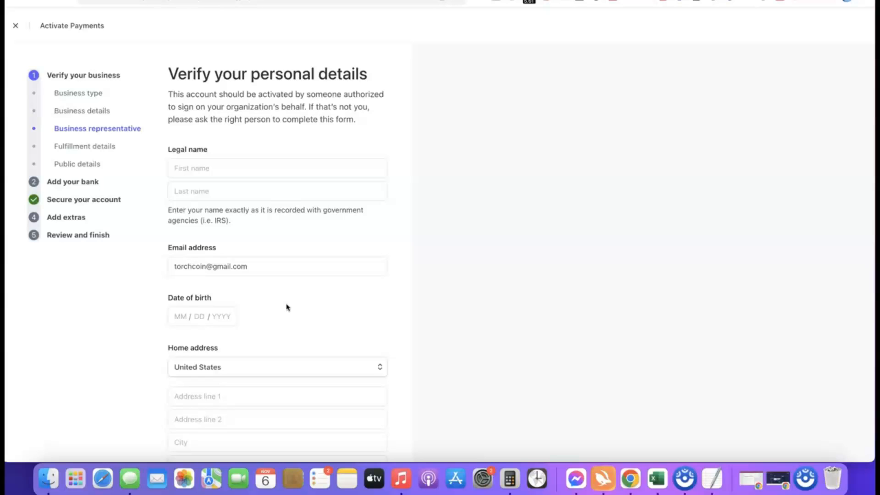
scroll(293, 304, "down", 4)
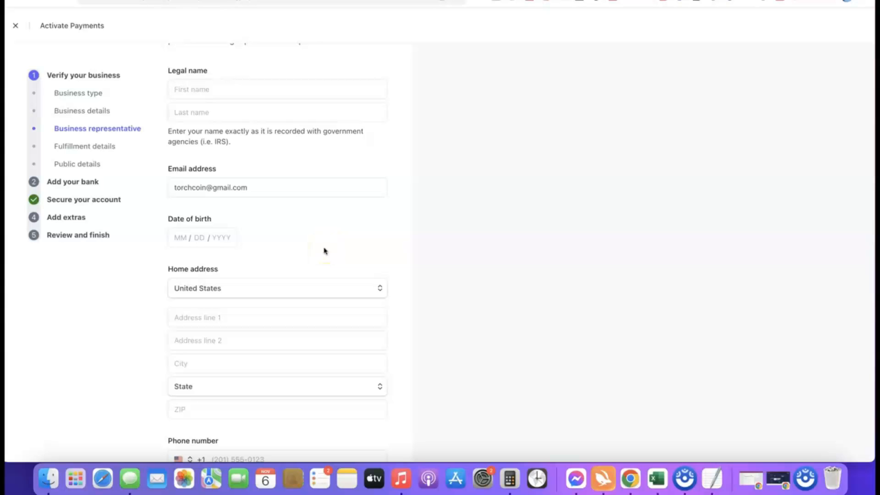
Examine the country choices for the home address and phone number and the Social Security number requirement.
left_click(380, 289)
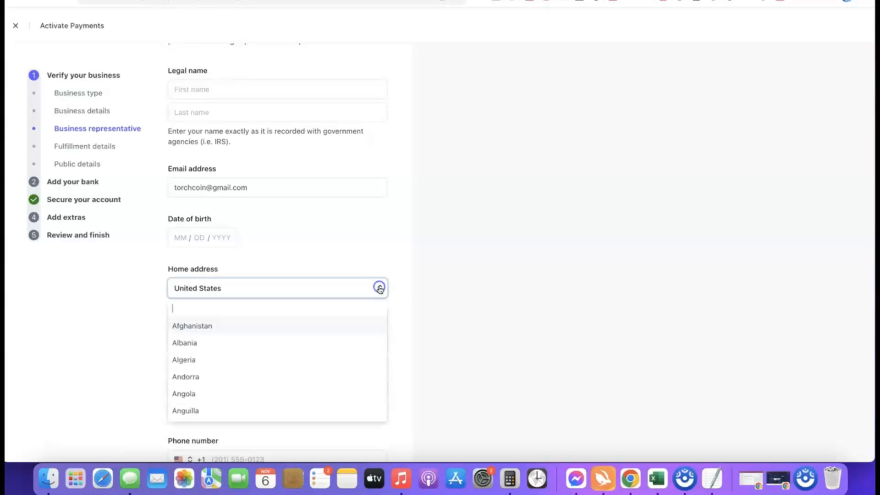
left_click(229, 312)
scroll(270, 283, "down", 1)
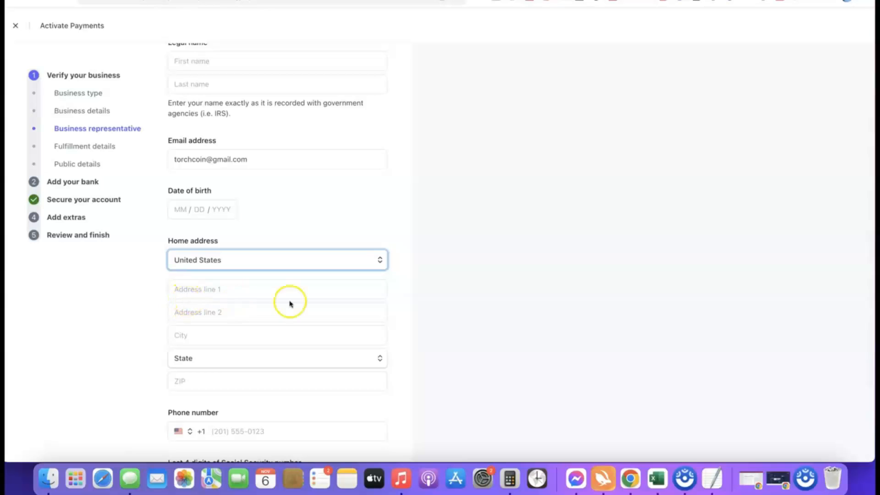
scroll(289, 304, "down", 3)
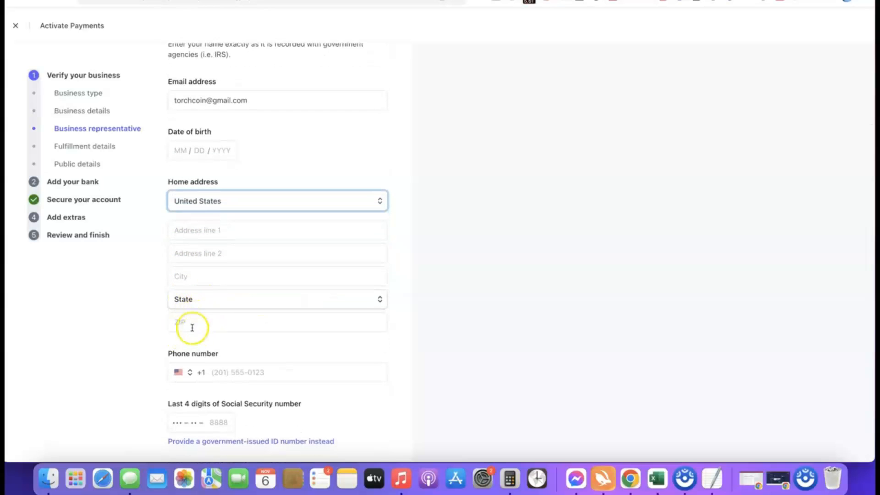
scroll(282, 314, "down", 1)
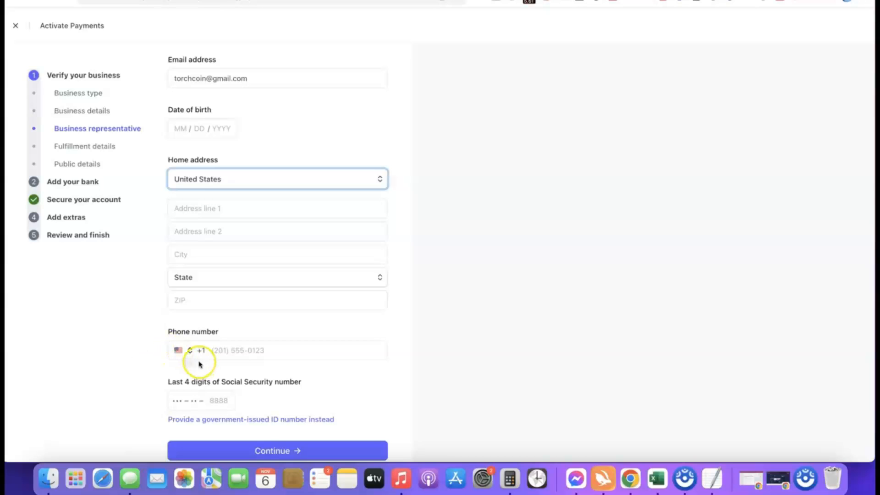
left_click(183, 350)
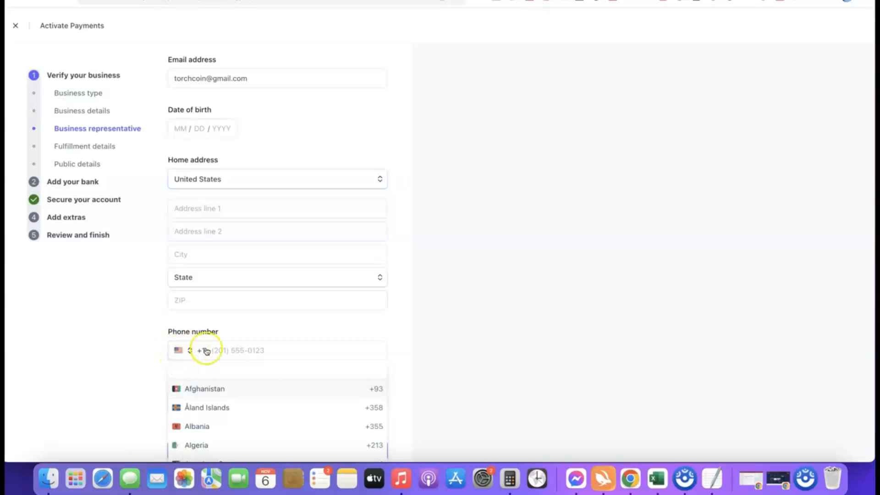
left_click(406, 364)
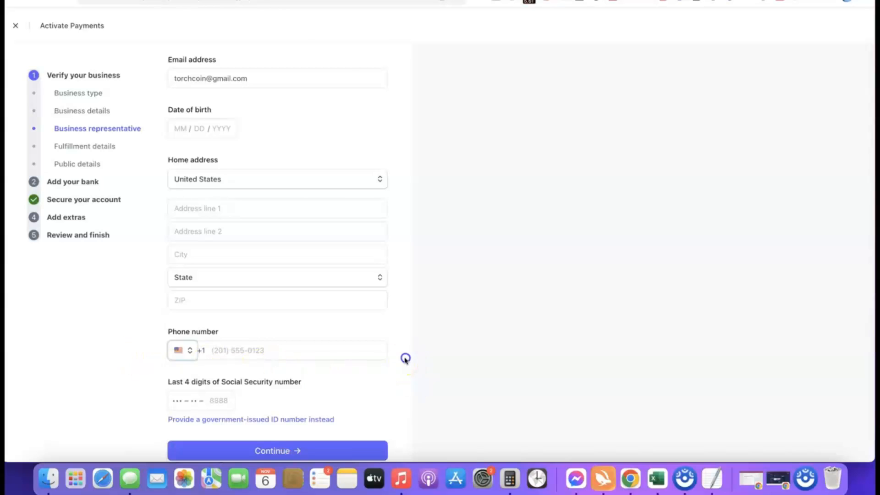
scroll(363, 346, "down", 2)
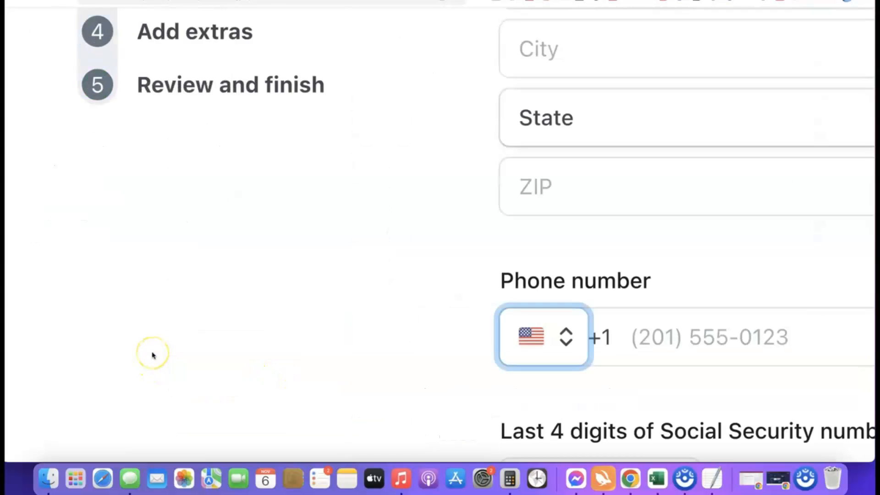
scroll(158, 355, "right", 4)
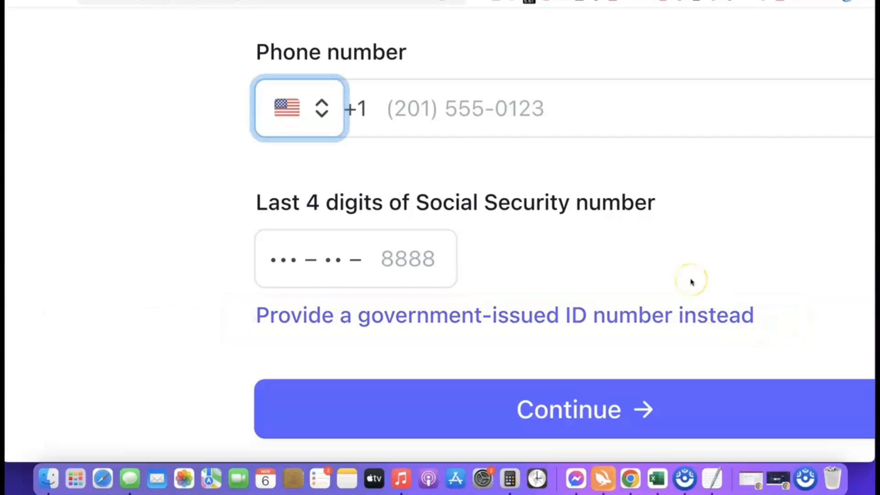
Switch to providing a government-issued ID number and set its issuing country to NG.
left_click(504, 315)
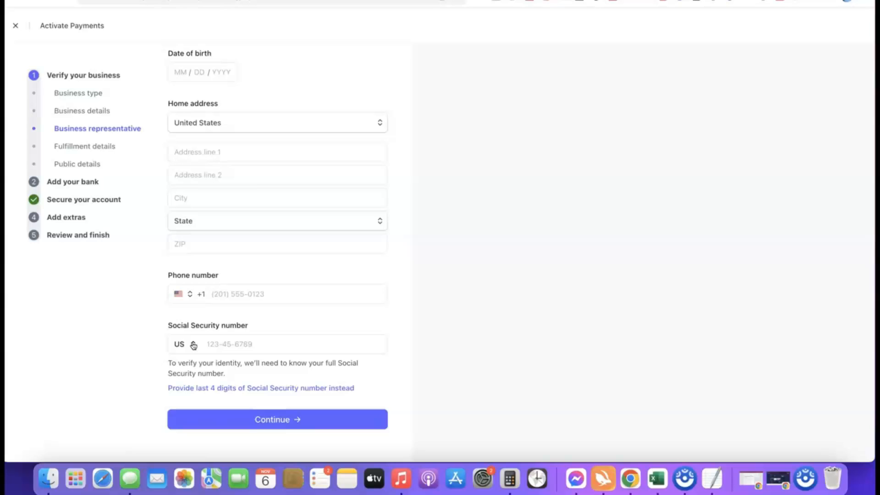
left_click(189, 345)
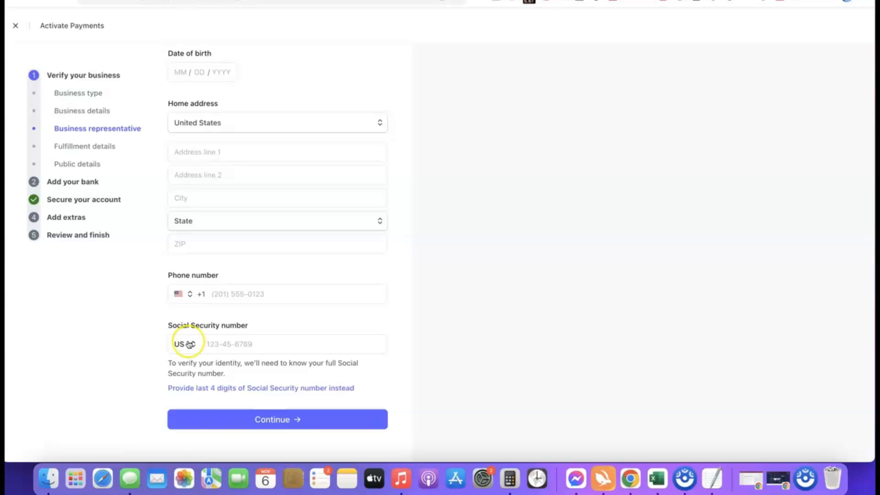
left_click(189, 345)
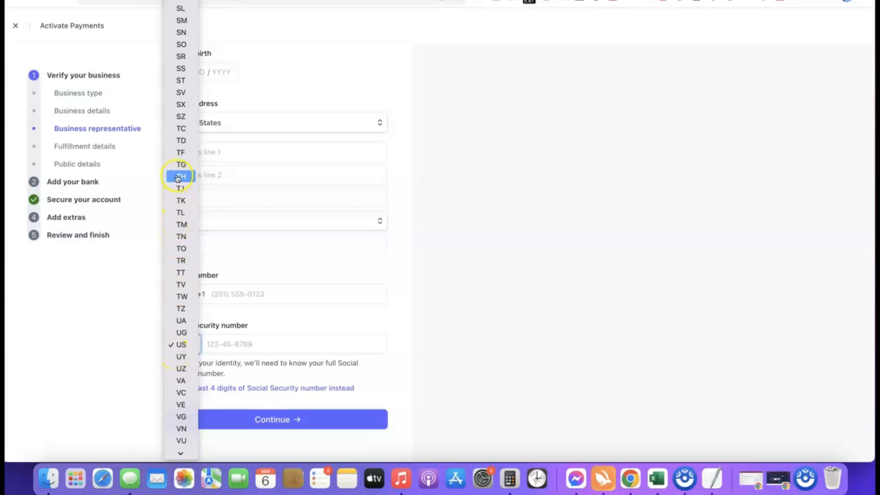
scroll(182, 195, "down", 2)
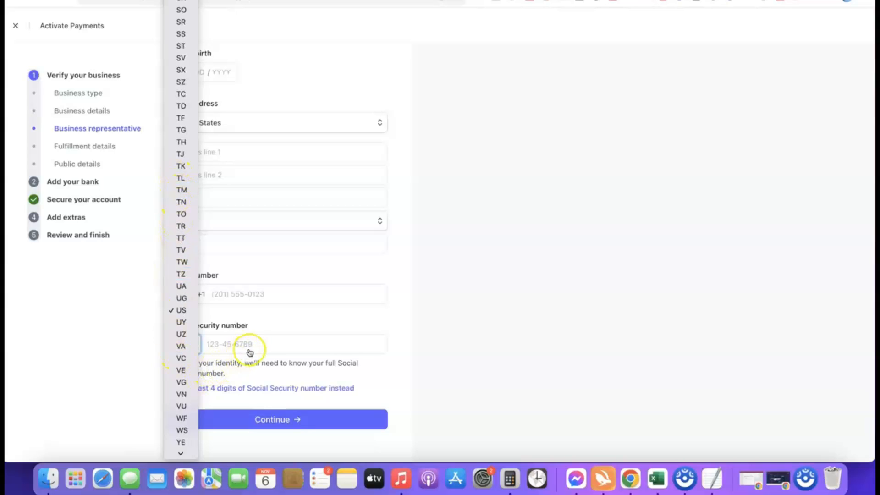
left_click(398, 344)
left_click(182, 343)
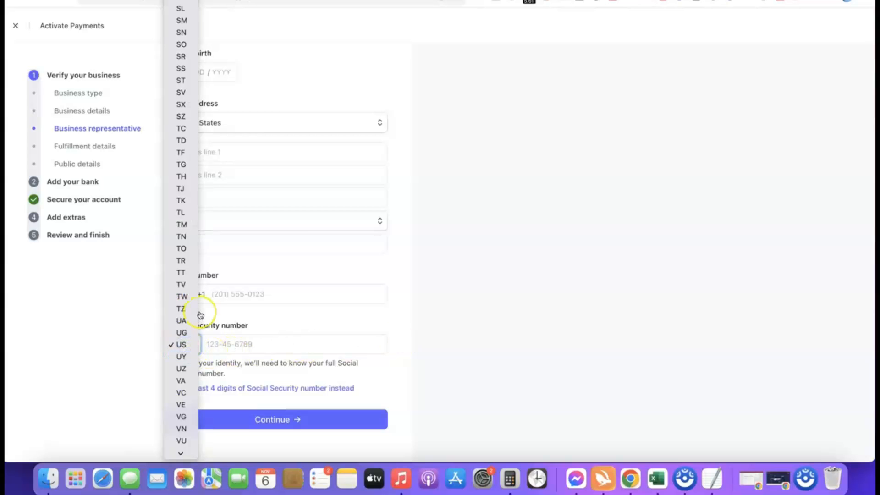
scroll(182, 319, "down", 2)
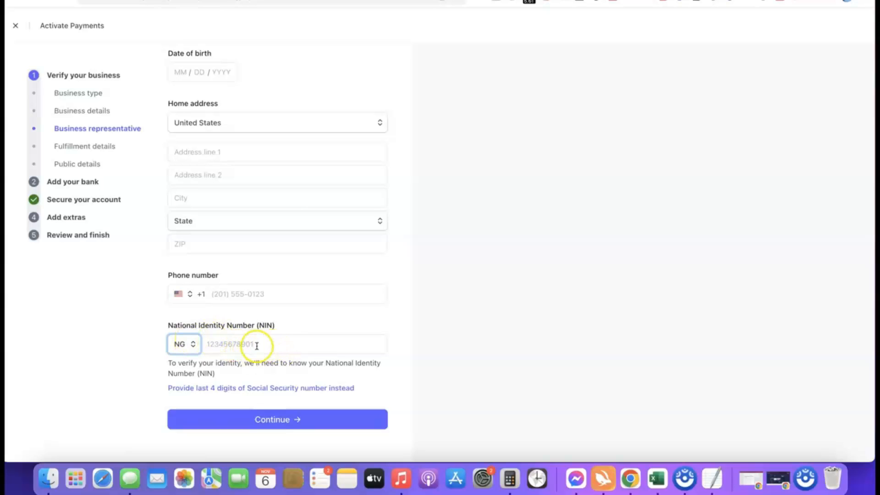
Set the phone number's country code to Nigeria (+234) and submit the completed business representative details.
left_click(178, 294)
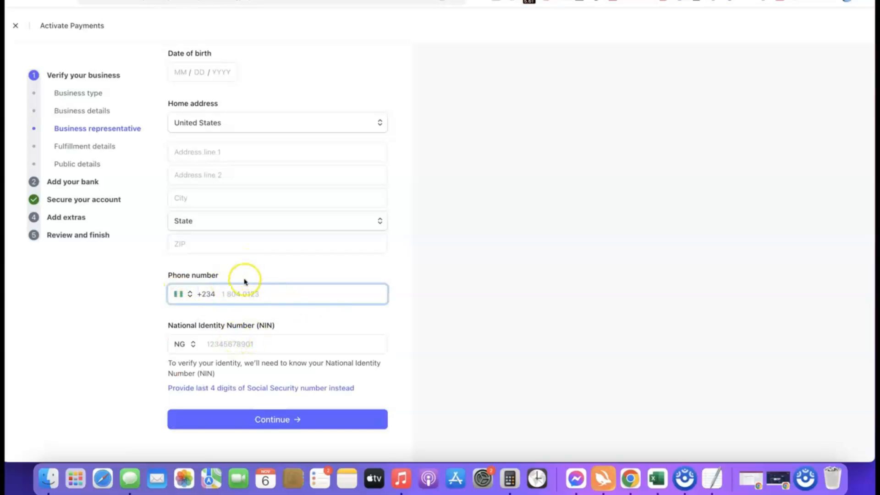
scroll(244, 281, "up", 2)
scroll(313, 205, "down", 2)
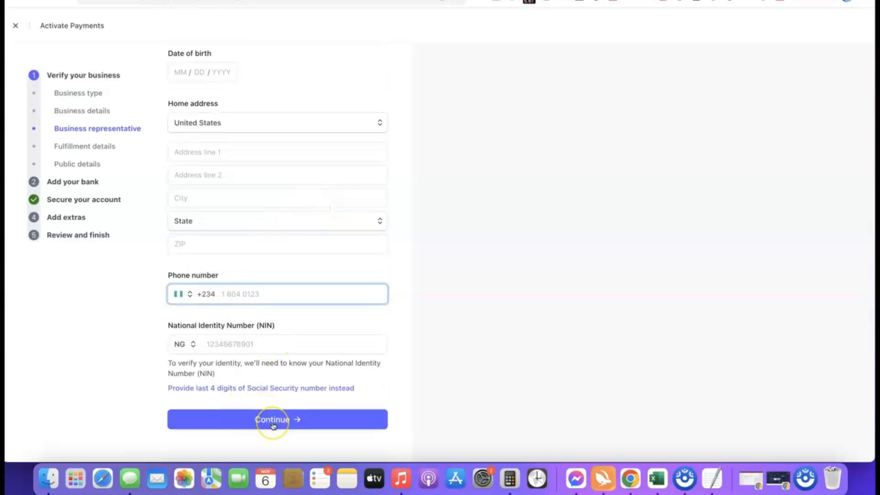
scroll(289, 325, "up", 5)
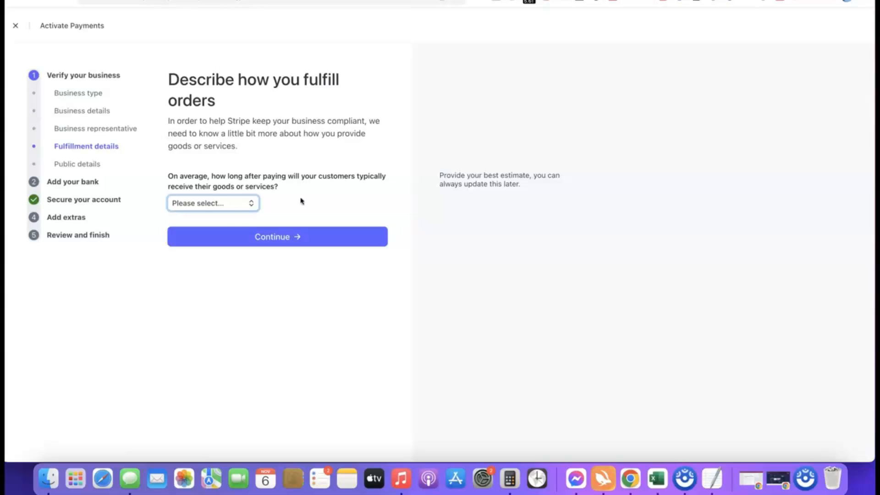
Set the average time for customers to receive their goods to Within one day and submit the fulfillment details.
left_click(231, 207)
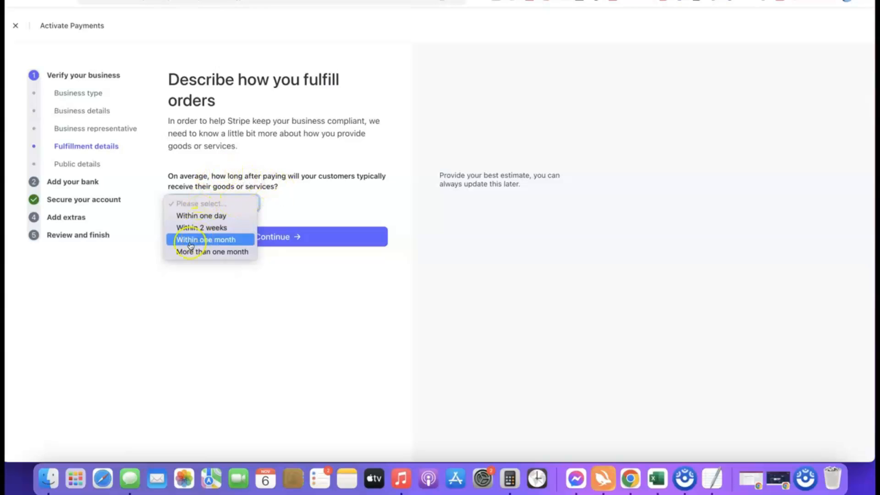
left_click(214, 227)
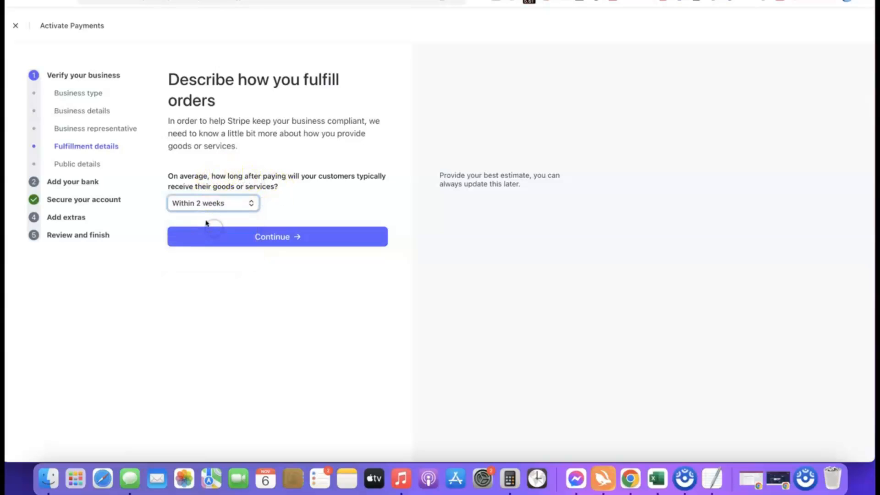
left_click(230, 203)
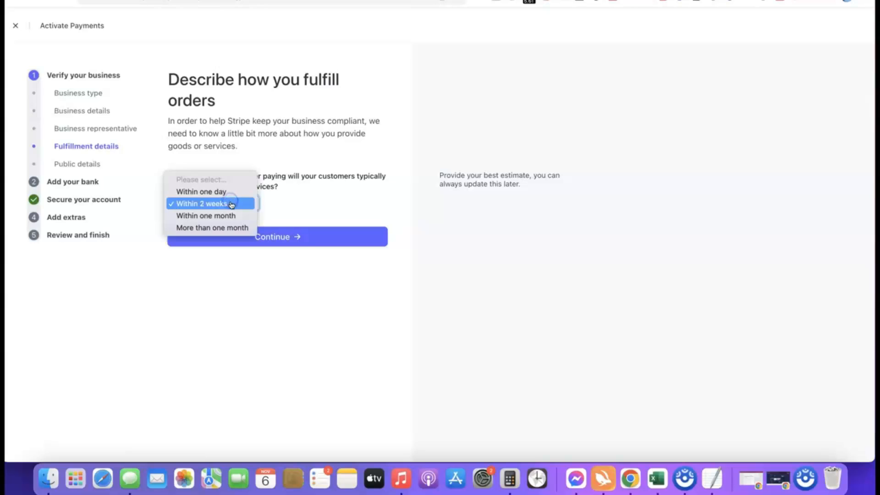
left_click(202, 192)
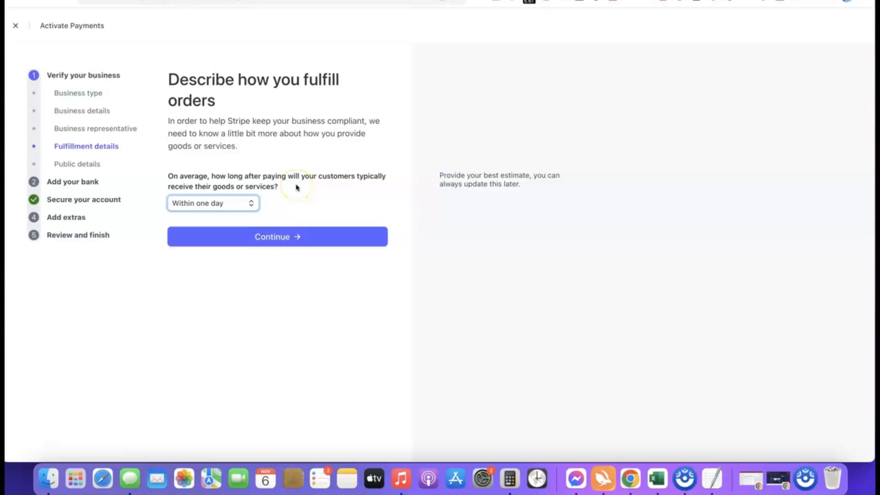
left_click(274, 238)
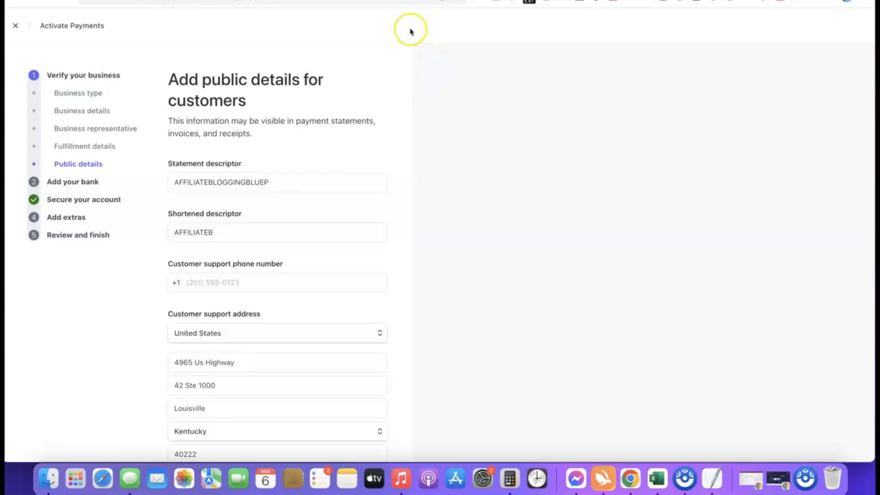
Examine the statement descriptor, its customer statement preview and the shortened descriptor.
mouse_move(335, 160)
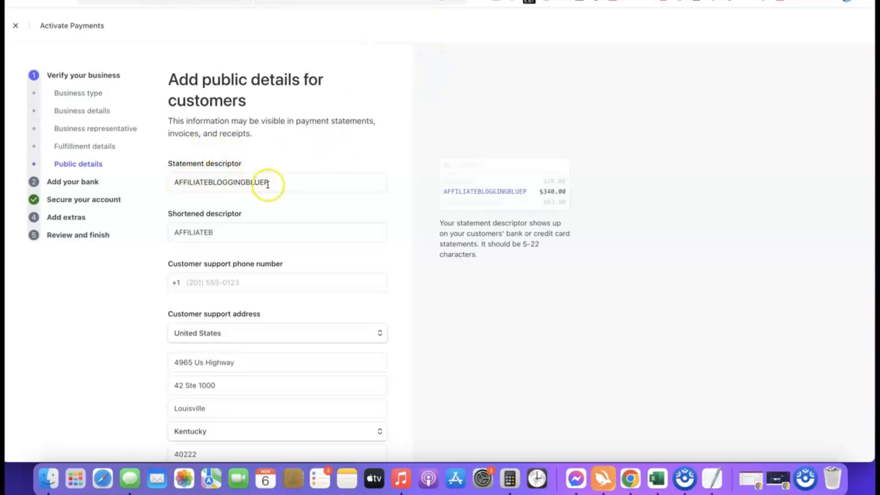
left_click(461, 193)
left_click(461, 193)
left_click(482, 191)
left_click(444, 191)
left_click(288, 184)
left_click(252, 180)
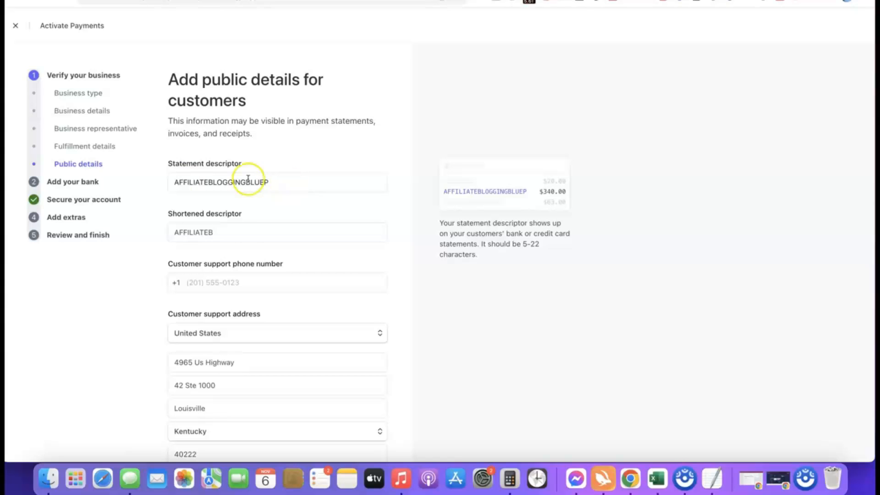
left_click(224, 233)
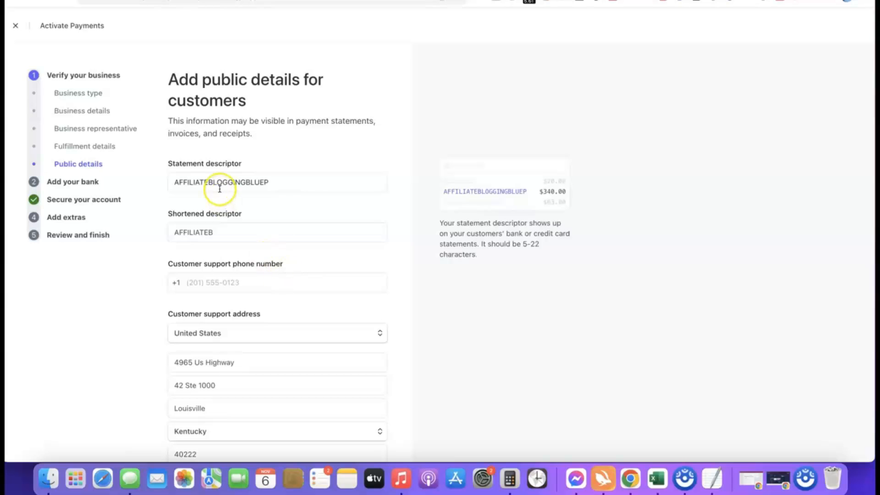
Check the customer support phone and address fields, keep the prefilled support address and submit the public details.
scroll(219, 191, "down", 2)
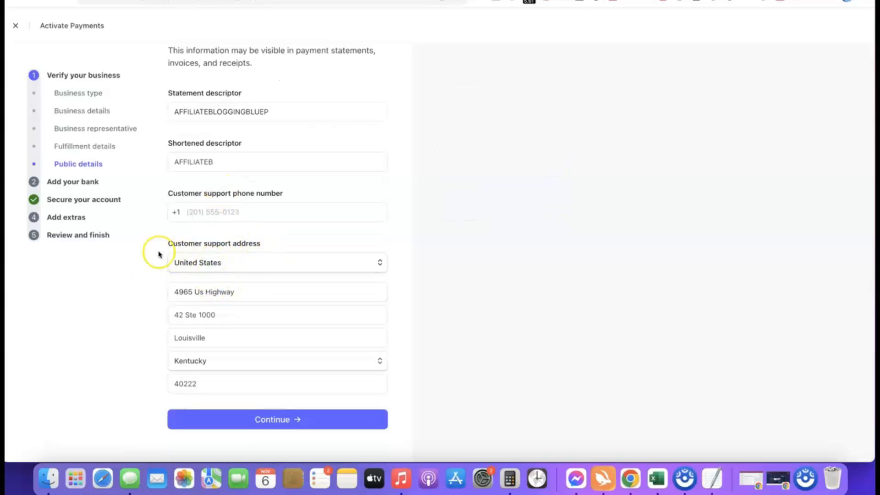
scroll(233, 273, "up", 2)
mouse_move(255, 183)
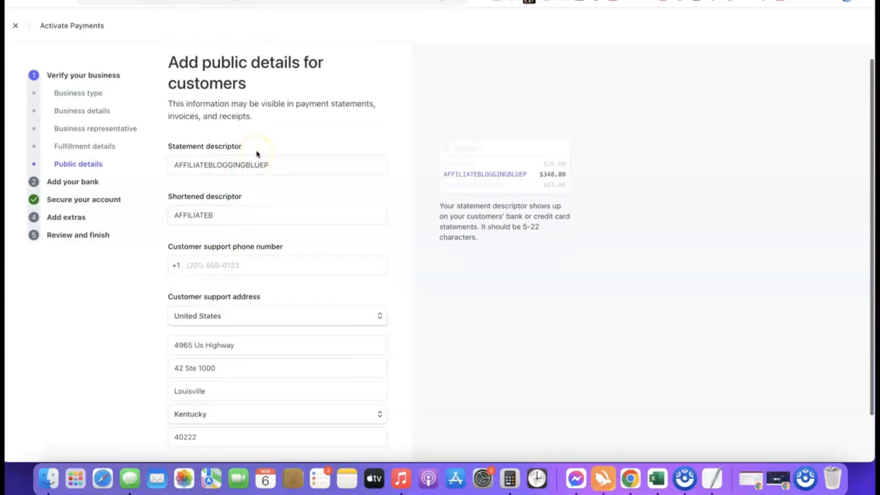
scroll(229, 284, "down", 2)
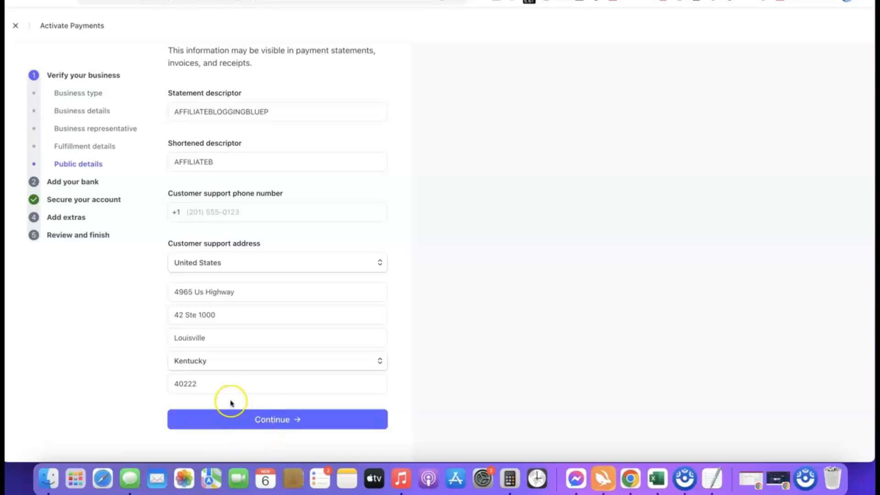
left_click(231, 415)
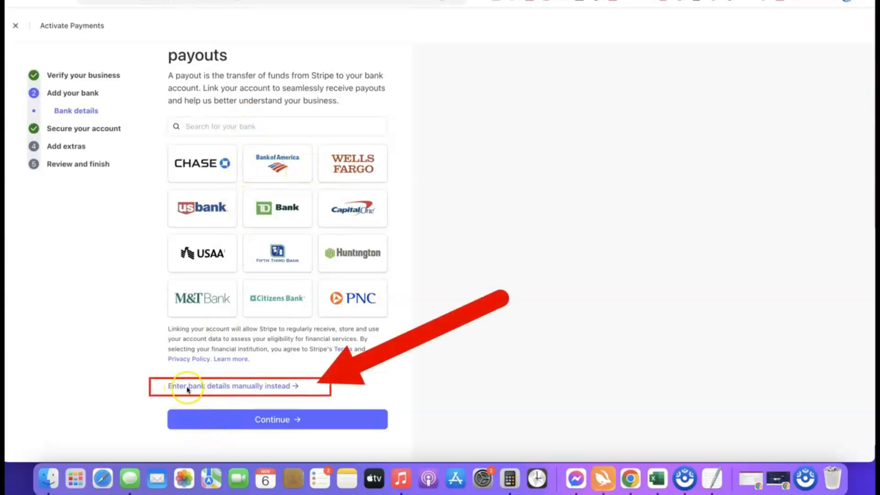
Enter the bank routing number and confirmed account number manually, save them and continue with that payout account.
left_click(257, 386)
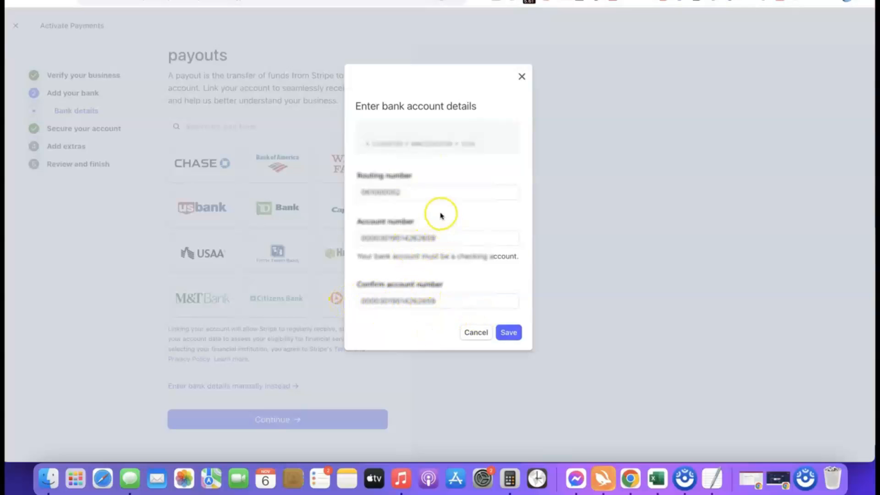
left_click(511, 334)
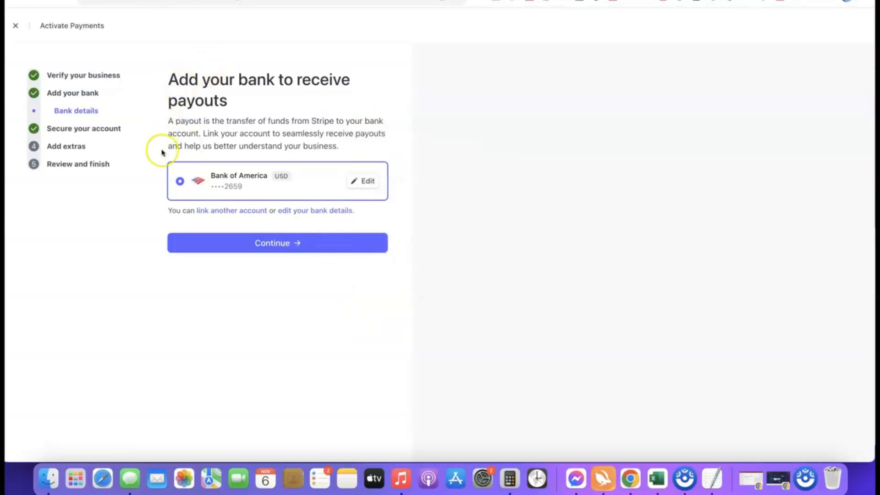
left_click(272, 246)
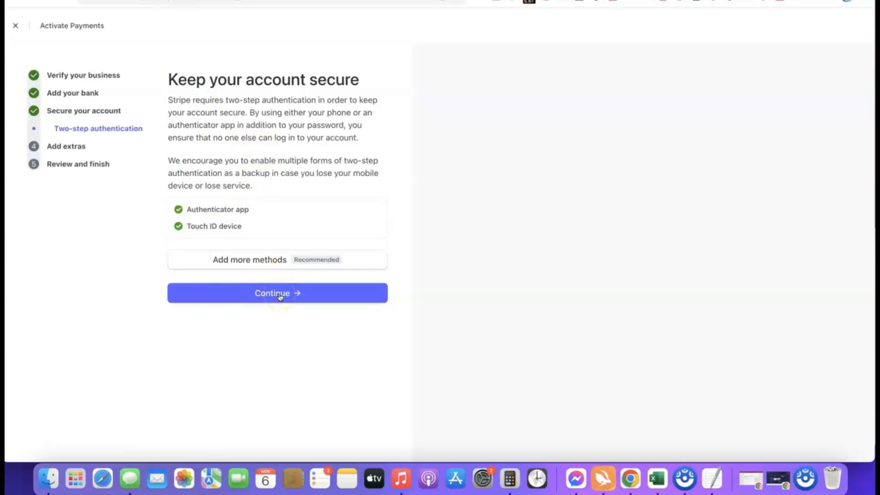
Keep the existing two-step authentication methods and decline both the sales tax calculation and climate contribution extras.
left_click(280, 297)
scroll(305, 137, "down", 1)
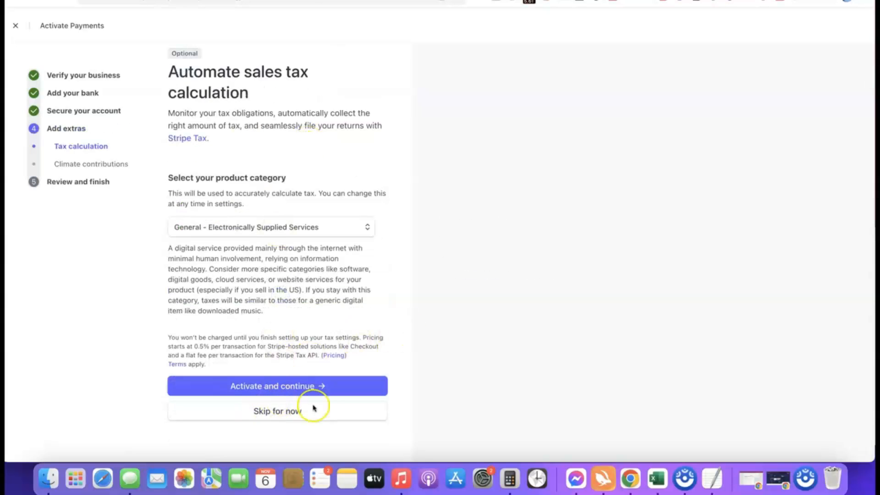
left_click(278, 412)
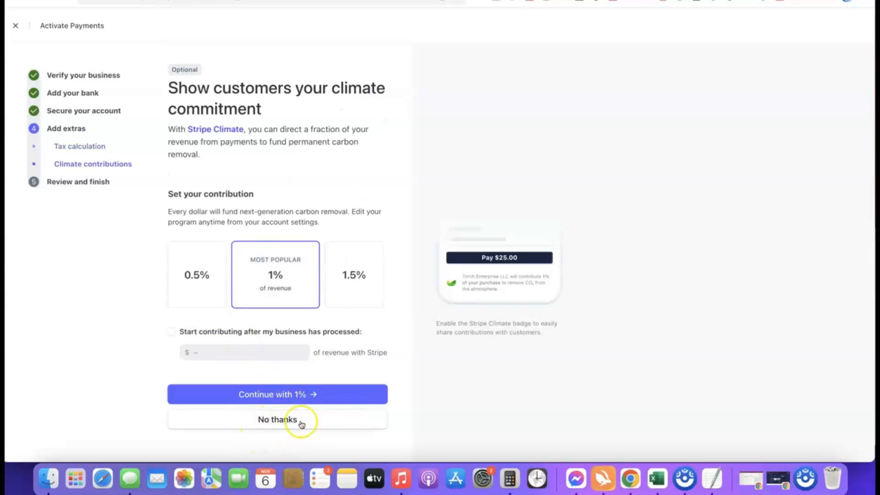
left_click(293, 420)
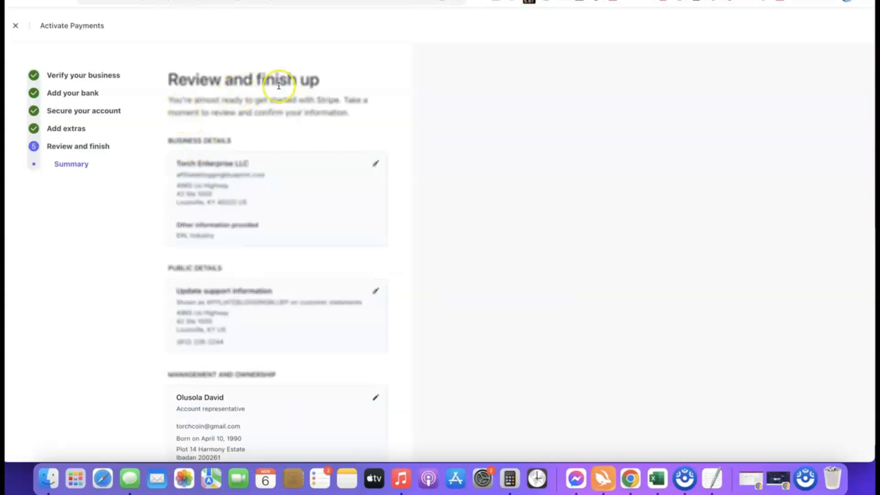
Review the business, public, representative and payout summary, agree to the terms and submit the payments activation.
scroll(252, 70, "down", 3)
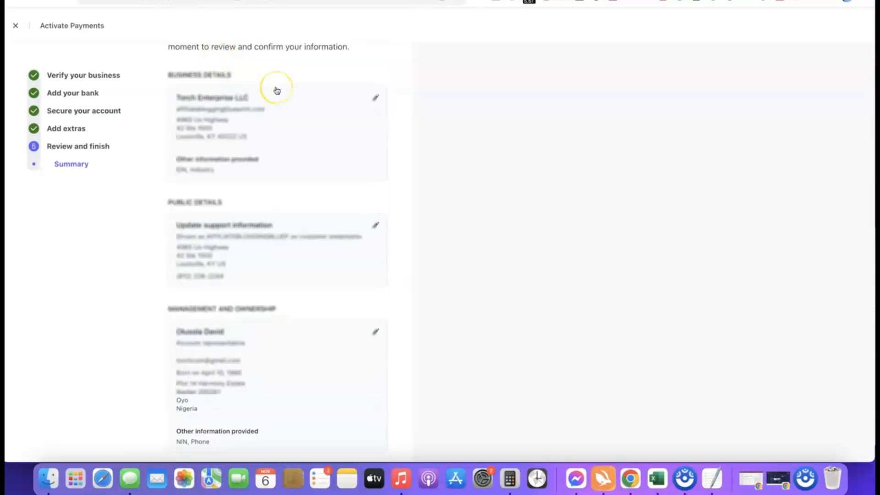
scroll(276, 90, "down", 7)
scroll(277, 90, "down", 1)
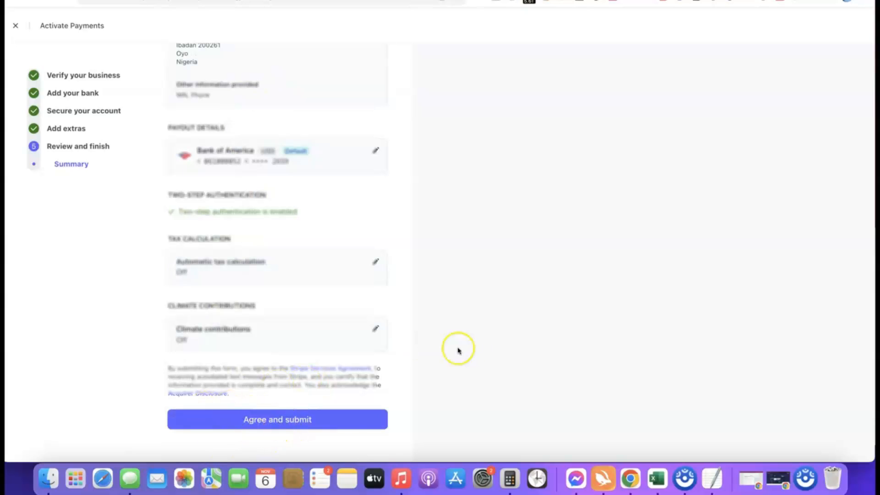
left_click(298, 422)
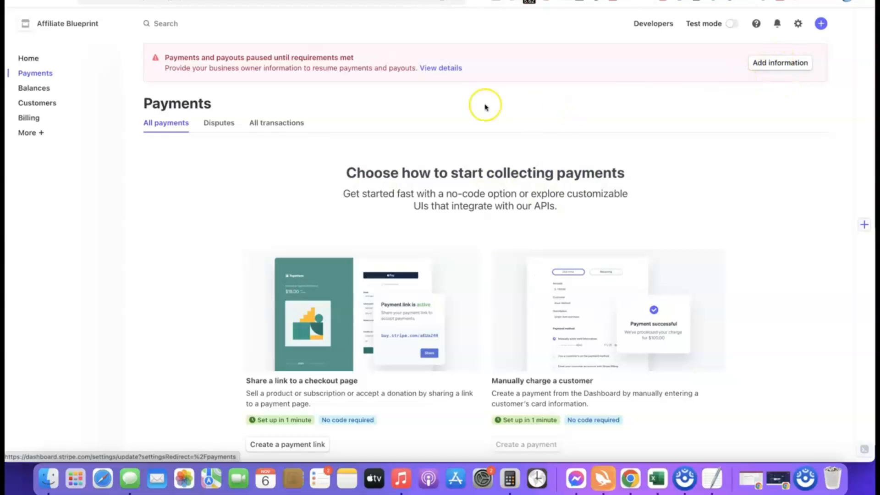
Open the missing business owner information for updating on the account representative under management and ownership.
left_click(762, 63)
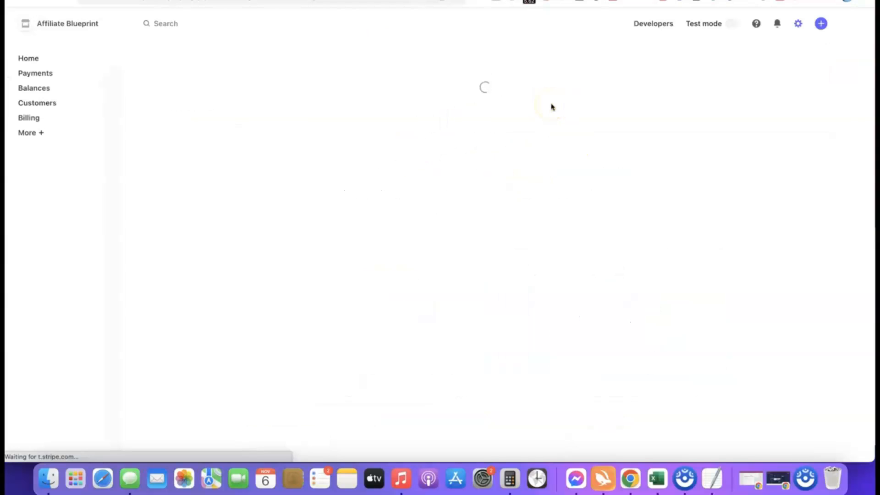
scroll(448, 121, "down", 2)
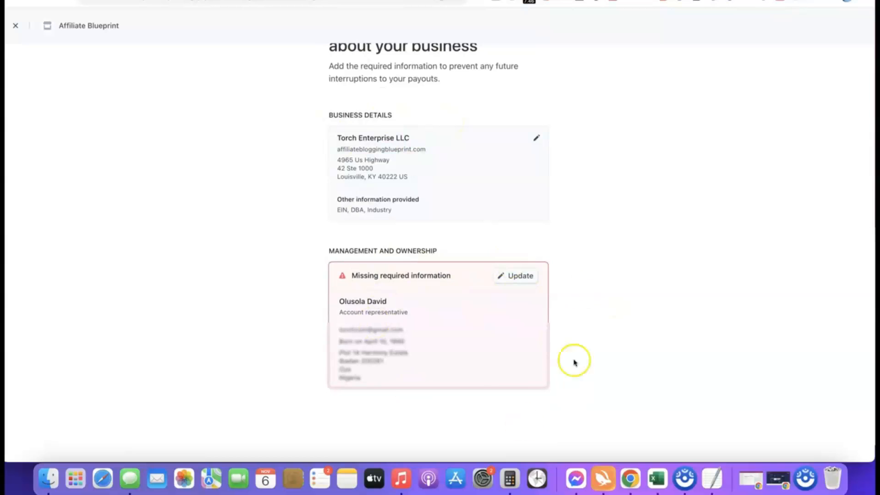
scroll(618, 252, "down", 1)
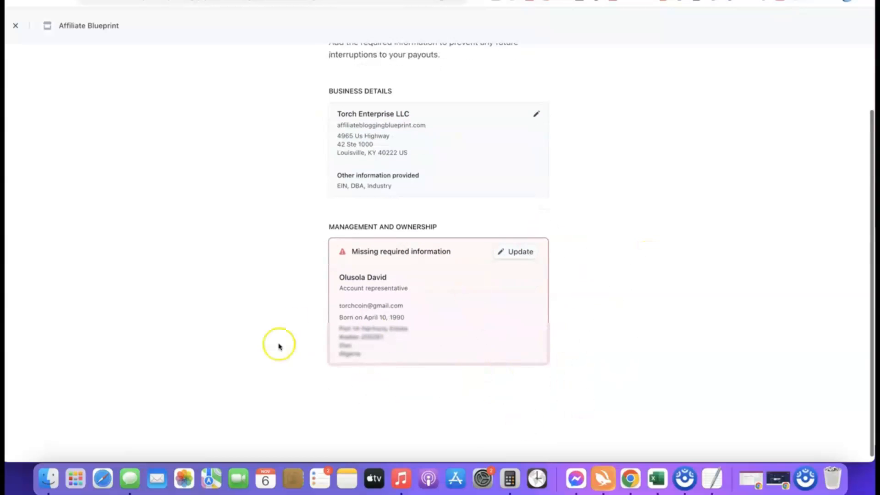
left_click(517, 251)
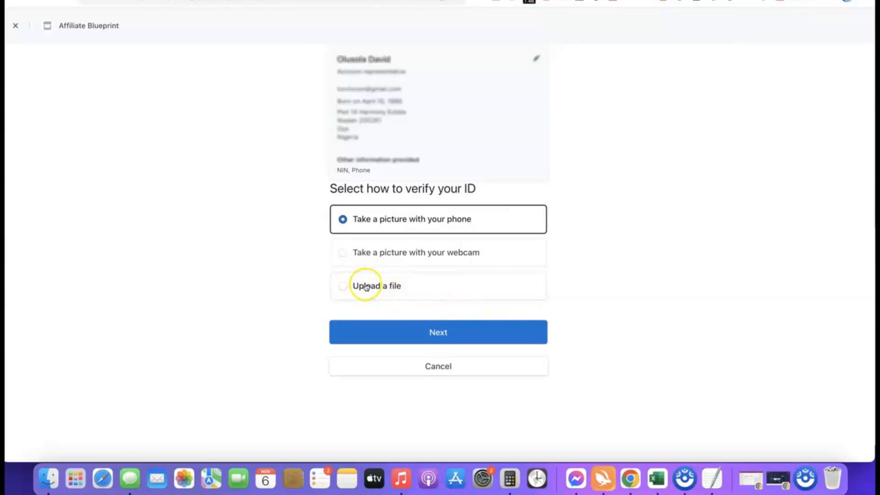
Choose to verify the representative's ID by uploading a file, with Driver's license as the identification type.
left_click(350, 286)
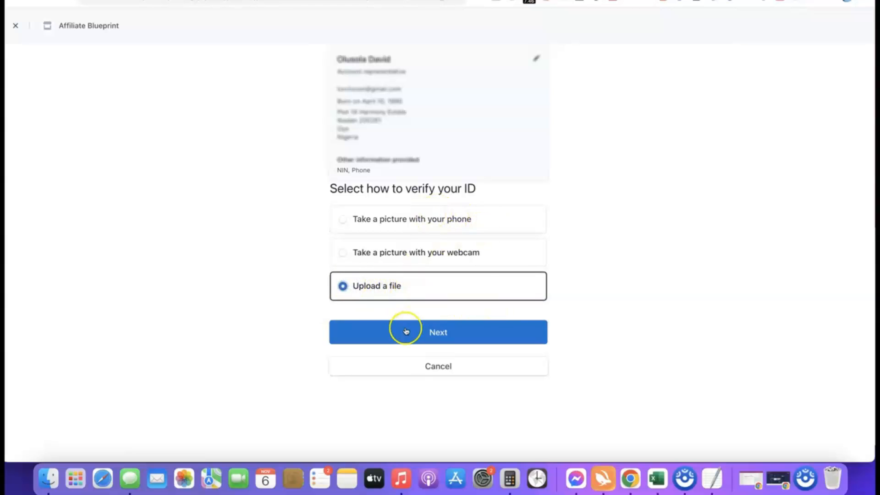
left_click(433, 331)
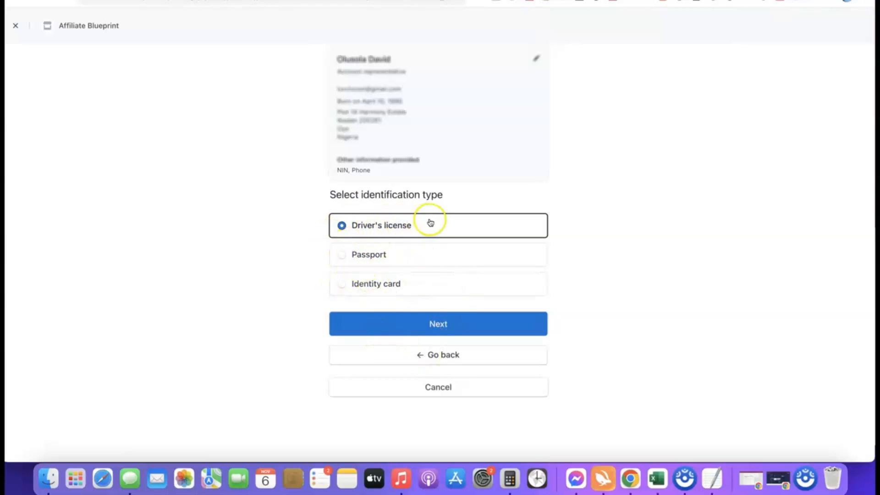
left_click(438, 326)
Upload the front image of the driver's license and accept it in the image review.
left_click(430, 335)
left_click(614, 324)
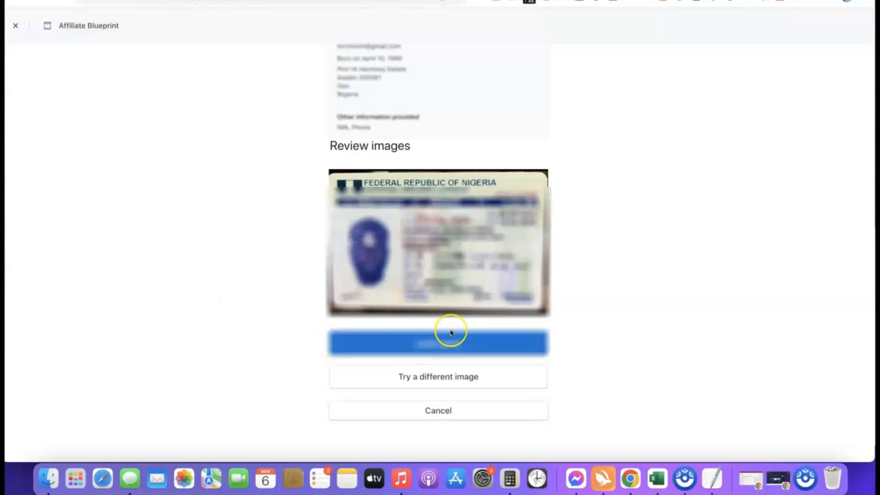
left_click(441, 342)
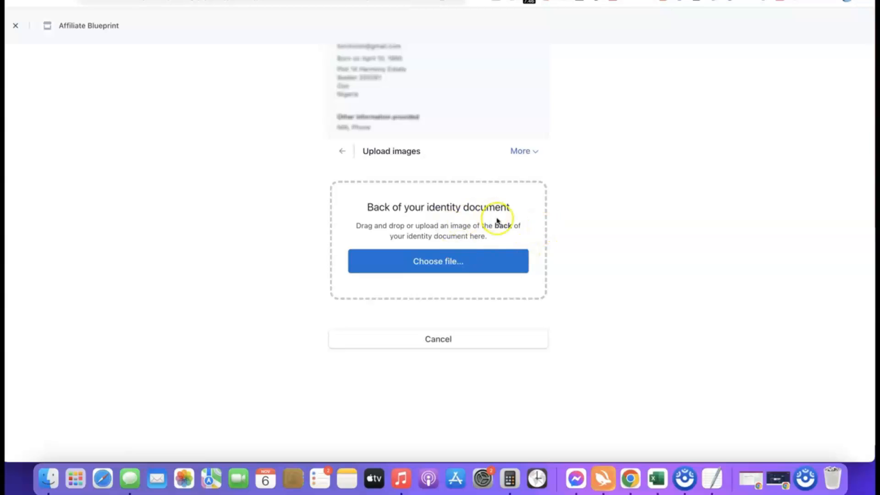
Upload drivers_license_back.jpg as the back of the identity document and continue with that image anyway.
left_click(440, 263)
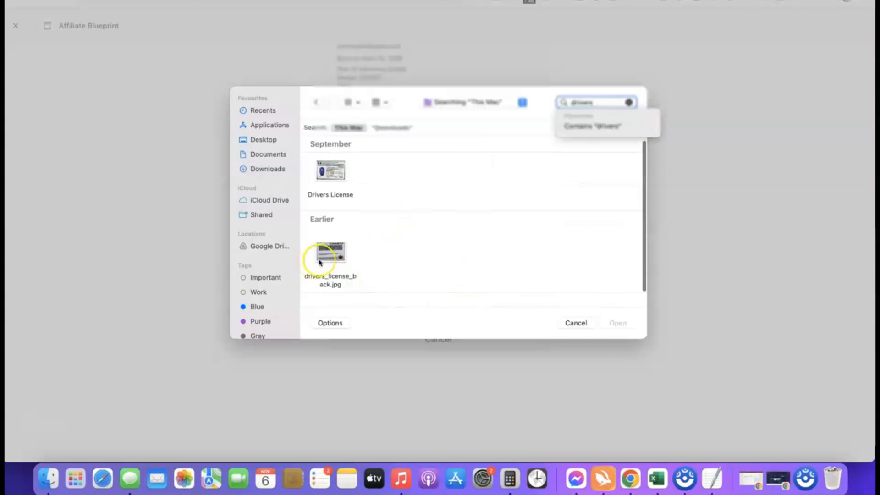
left_click(326, 254)
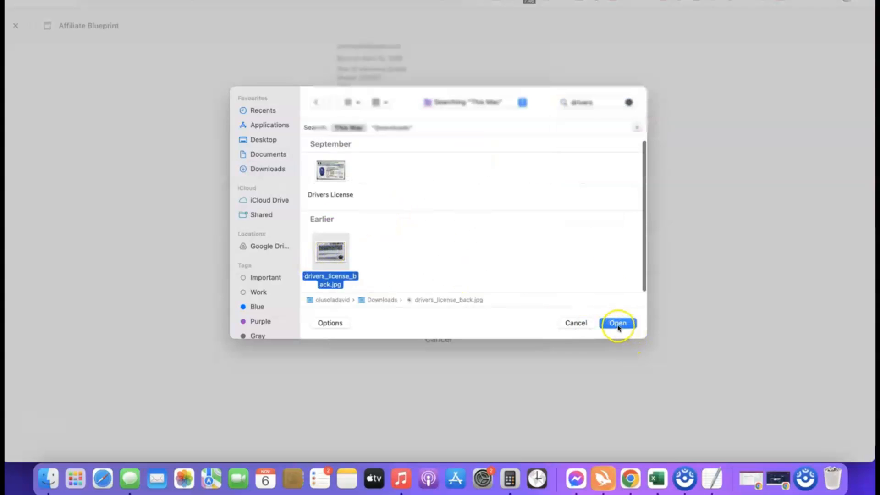
left_click(617, 323)
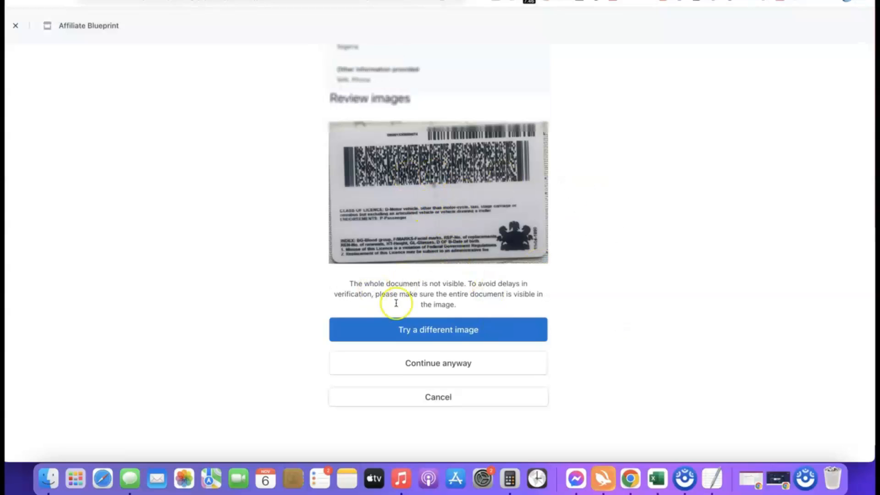
left_click(433, 363)
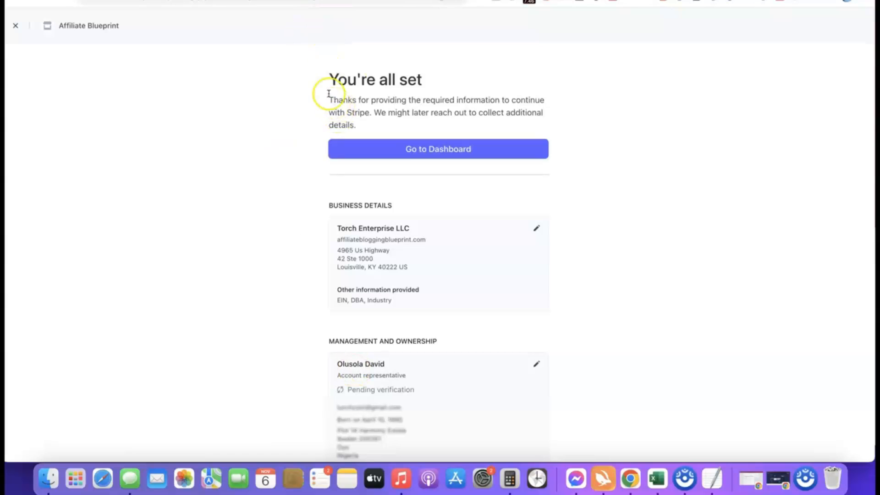